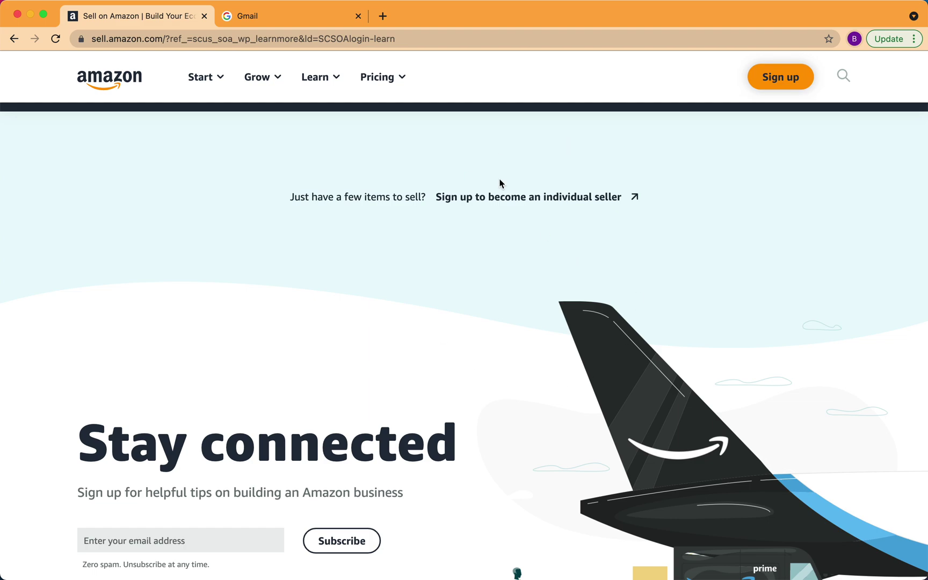
# Switch from the Sell on Amazon page to the Gmail tab.
pyautogui.click(287, 16)
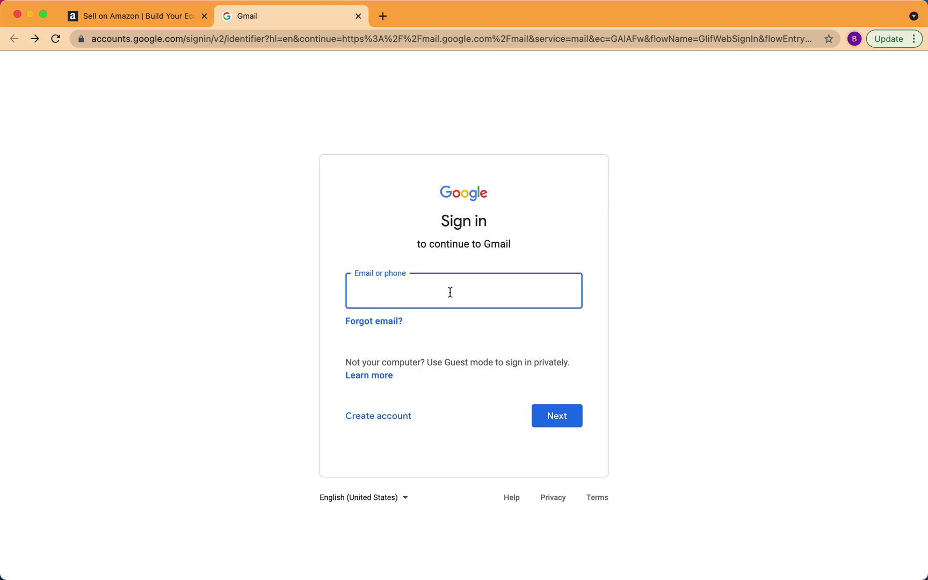
# Start creating a new Google account for personal use (For myself).
pyautogui.click(389, 420)
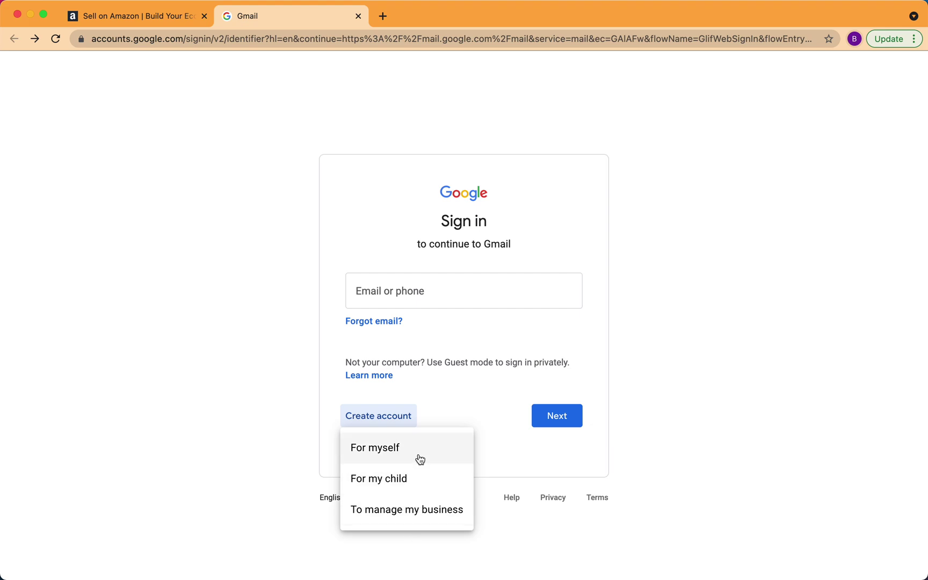
pyautogui.click(419, 459)
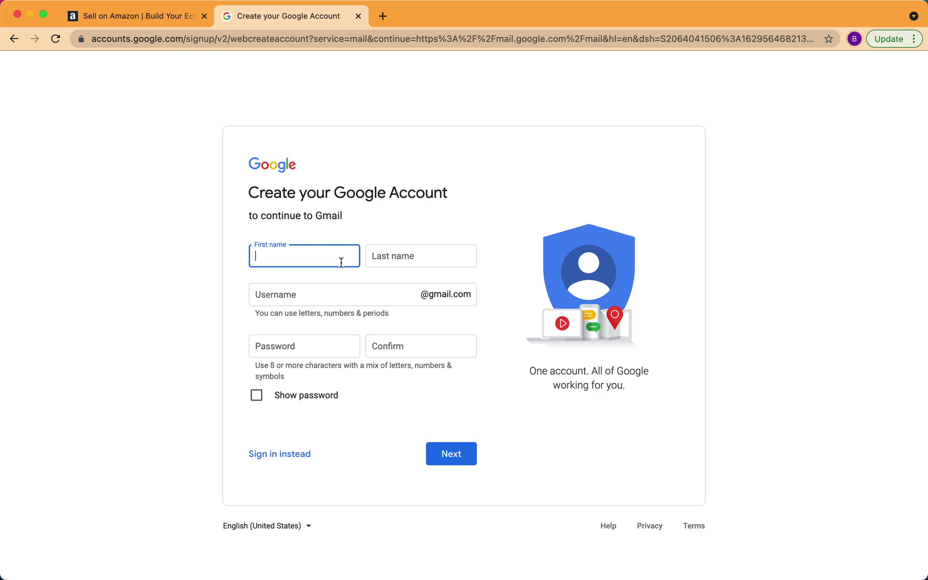
# Enter the first and last name and take an available suggested username.
pyautogui.press('Tab')
pyautogui.hotkey('shift', 'Tab')
pyautogui.press('Tab')
pyautogui.press('Tab')
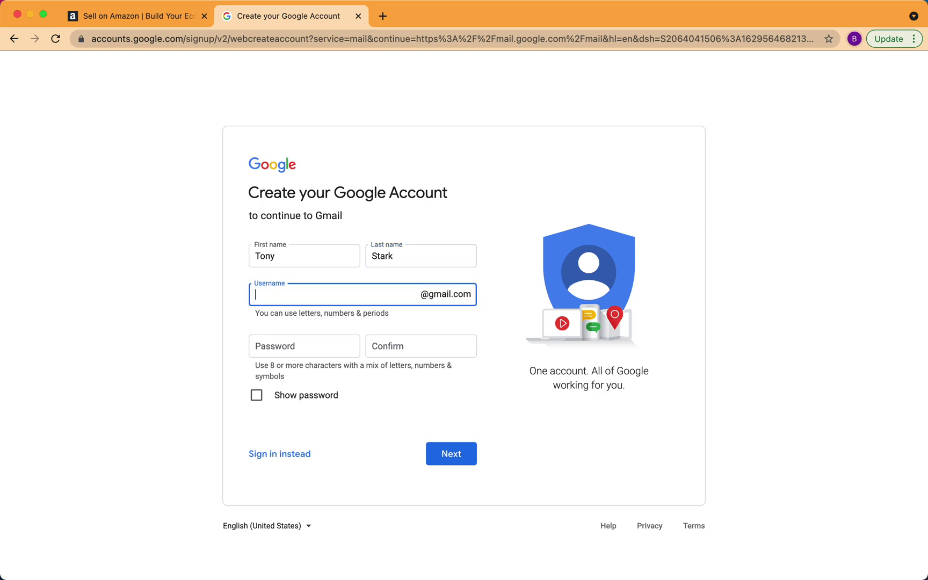
pyautogui.press('Tab')
pyautogui.click(353, 292)
pyautogui.write('099')
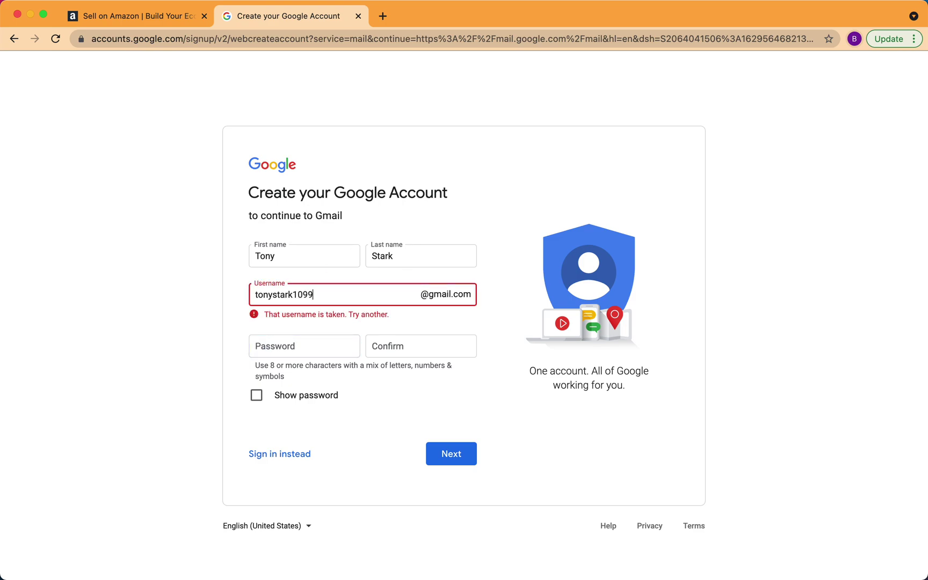
pyautogui.click(346, 334)
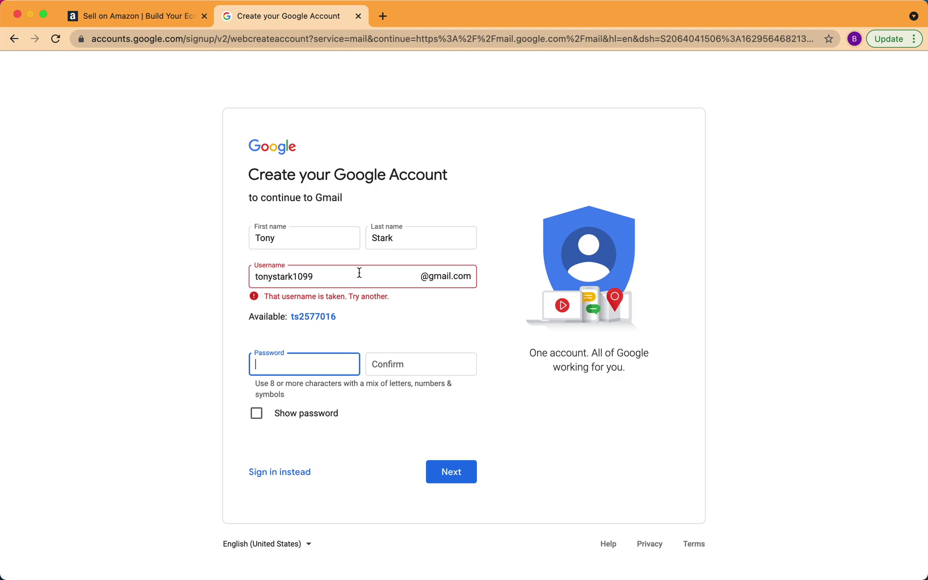
pyautogui.click(321, 317)
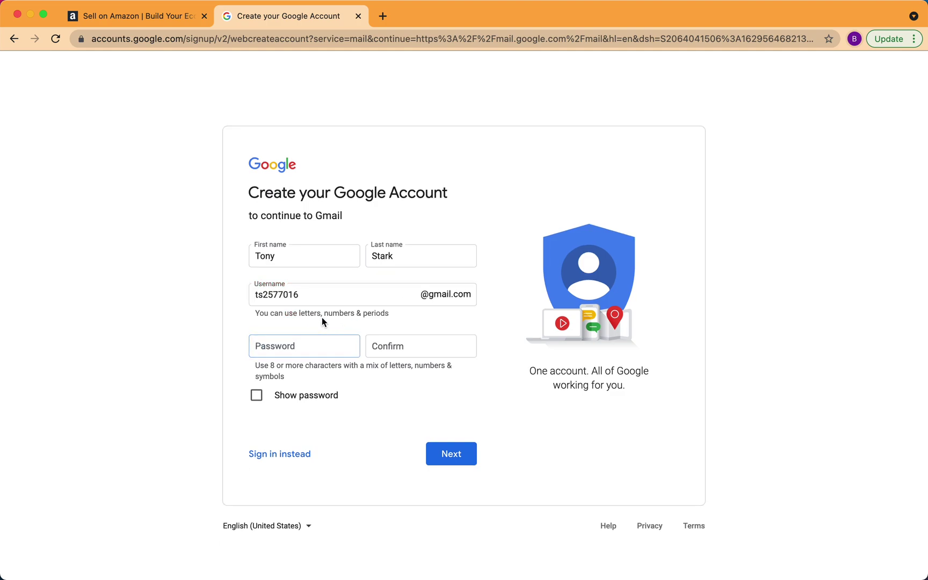
# Enter and confirm the password, show it to verify they match, and continue.
pyautogui.click(300, 350)
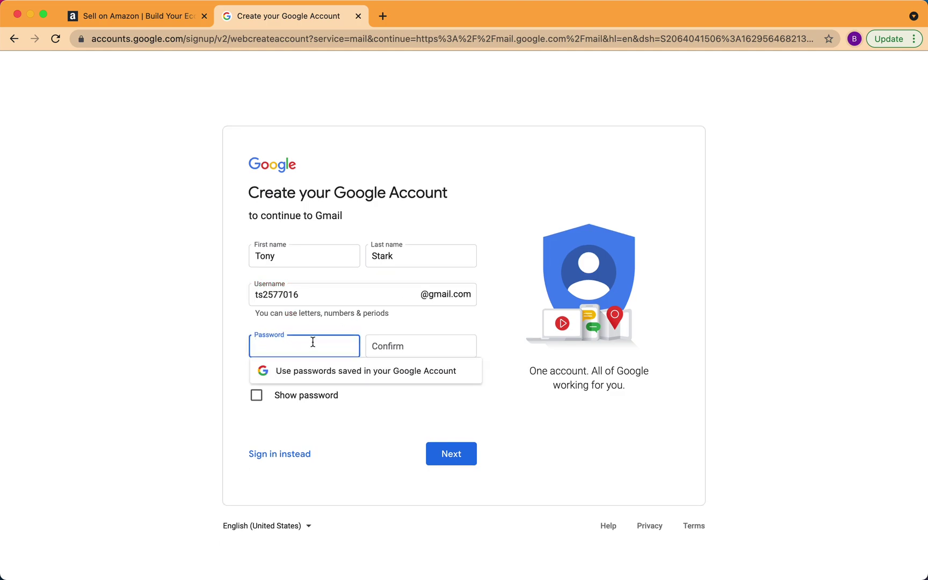
pyautogui.write('•••')
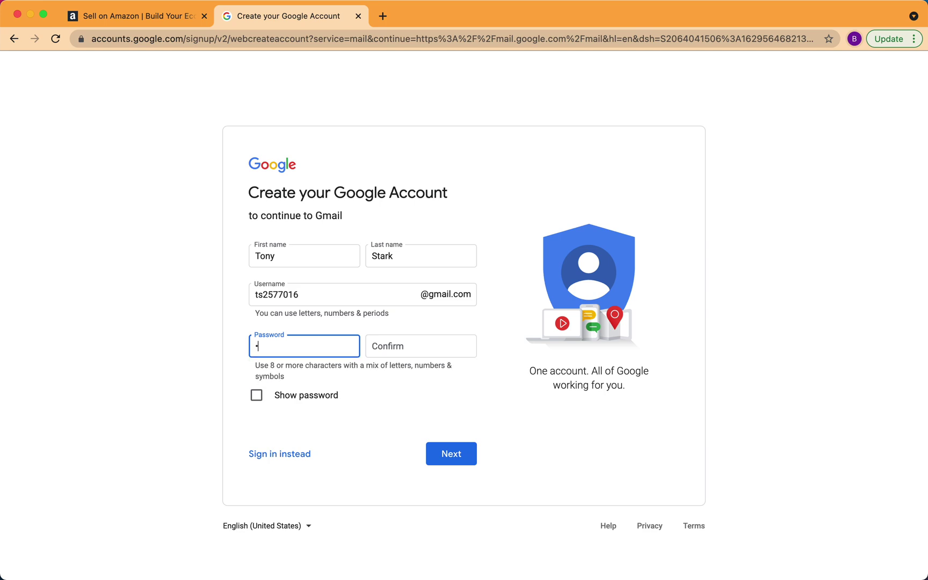
pyautogui.write('••••••••')
pyautogui.click(421, 346)
pyautogui.write('•')
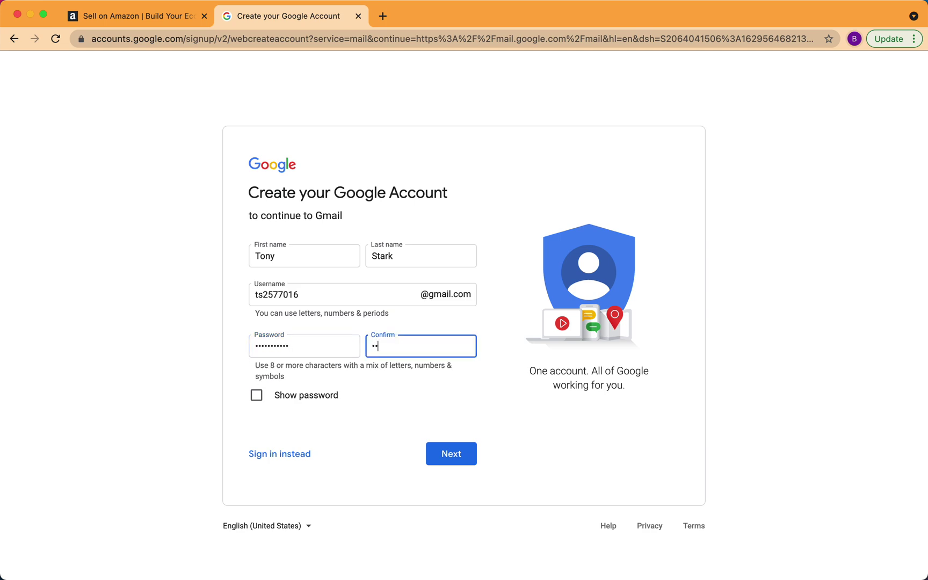
pyautogui.write('••••••••••')
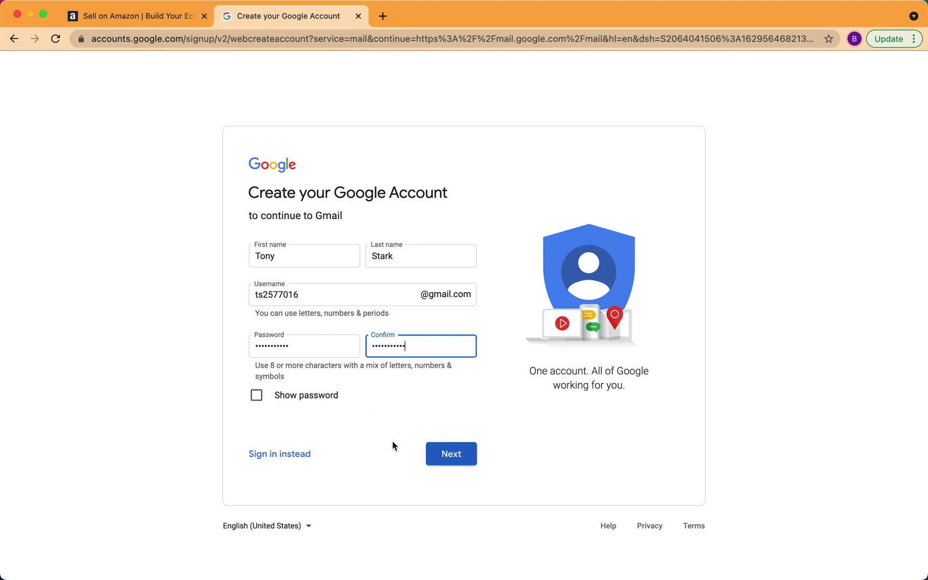
pyautogui.click(324, 397)
pyautogui.click(454, 458)
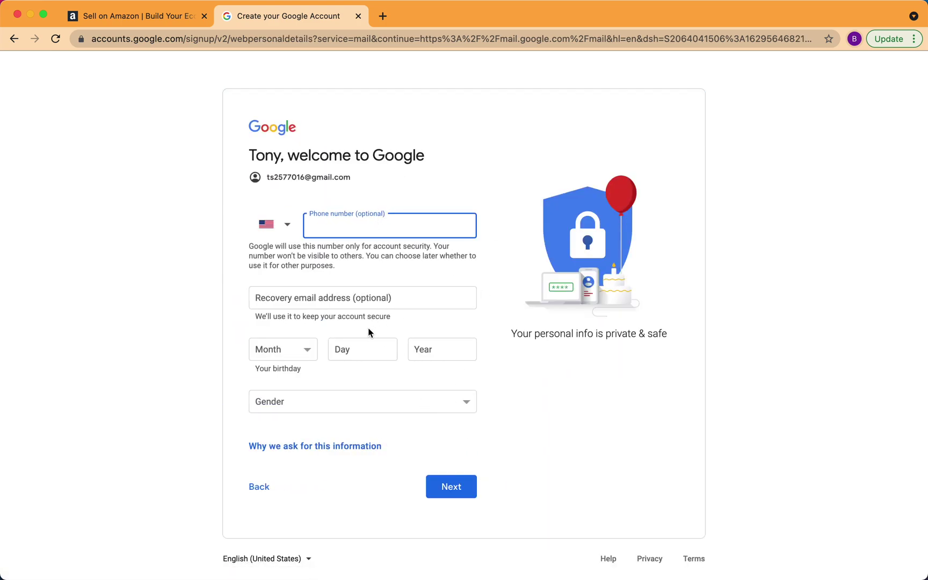
# Set birthday June 20, 1989 and gender Male, then submit.
pyautogui.click(297, 358)
pyautogui.click(290, 425)
pyautogui.click(361, 348)
pyautogui.write('20')
pyautogui.click(442, 350)
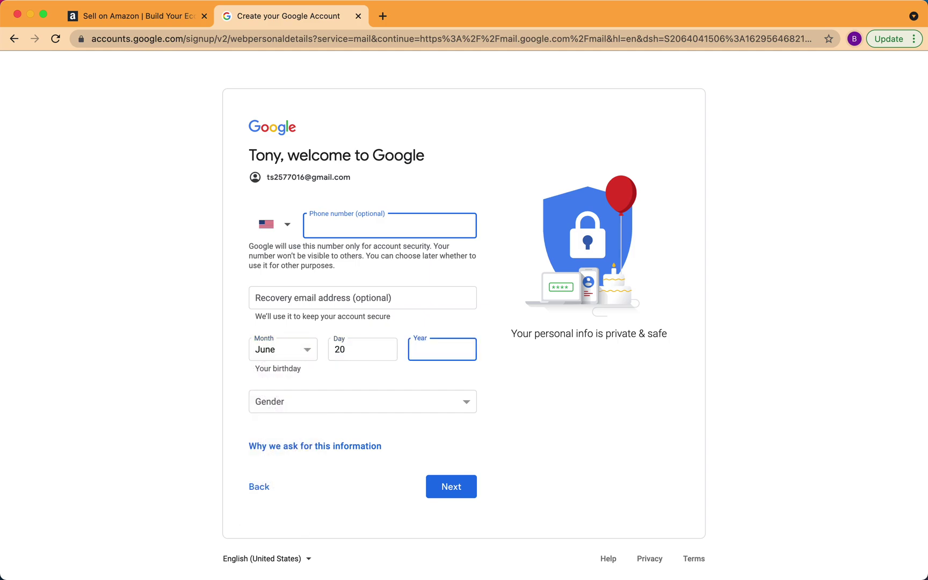
pyautogui.write('1989')
pyautogui.press('Tab')
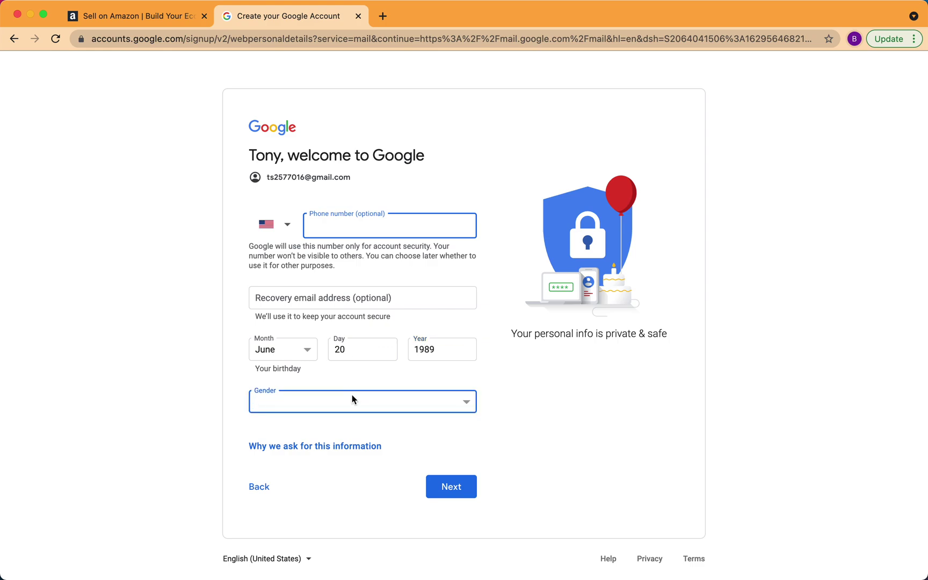
pyautogui.press('m')
pyautogui.click(468, 494)
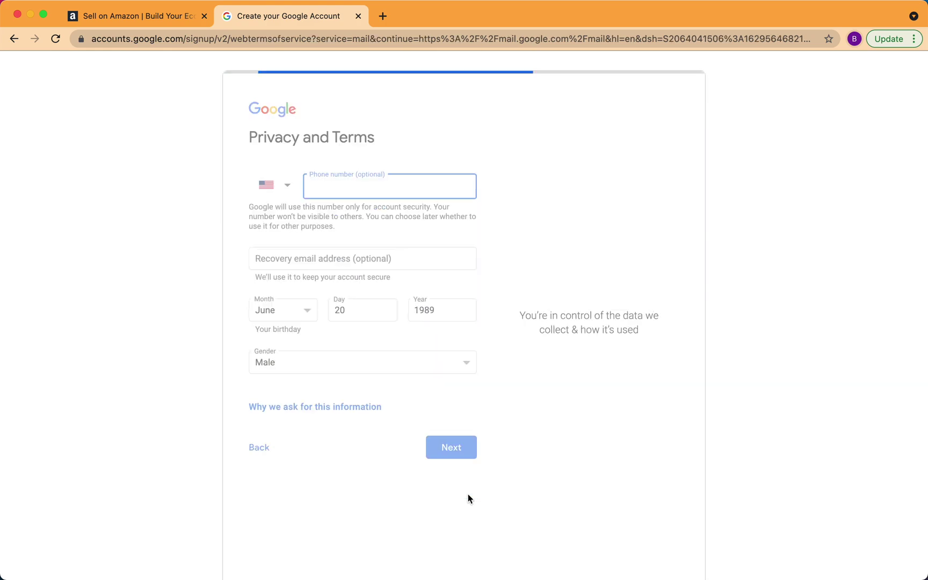
# Accept the terms, decline the Chrome profile and dismiss the Meet promotion.
pyautogui.scroll(-15, 468, 498)
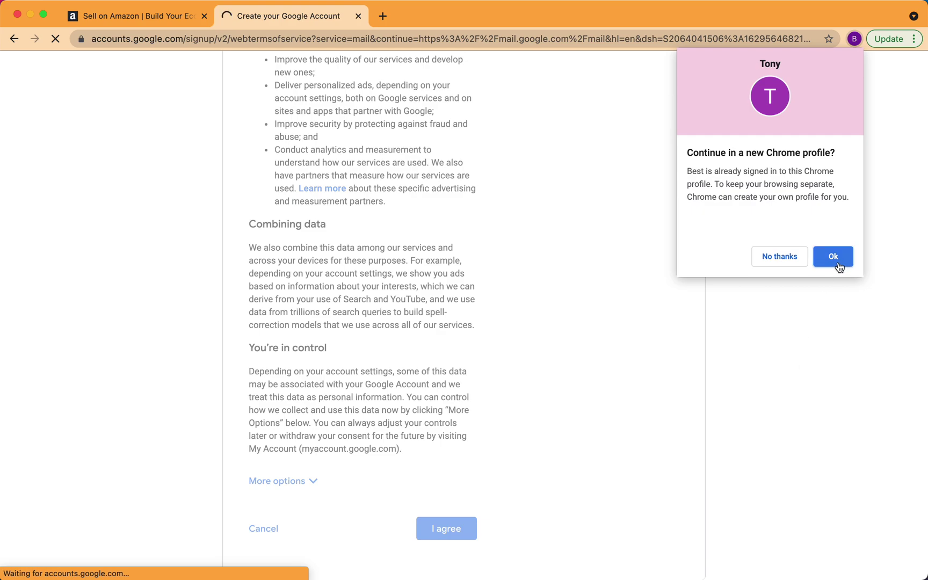
pyautogui.click(781, 261)
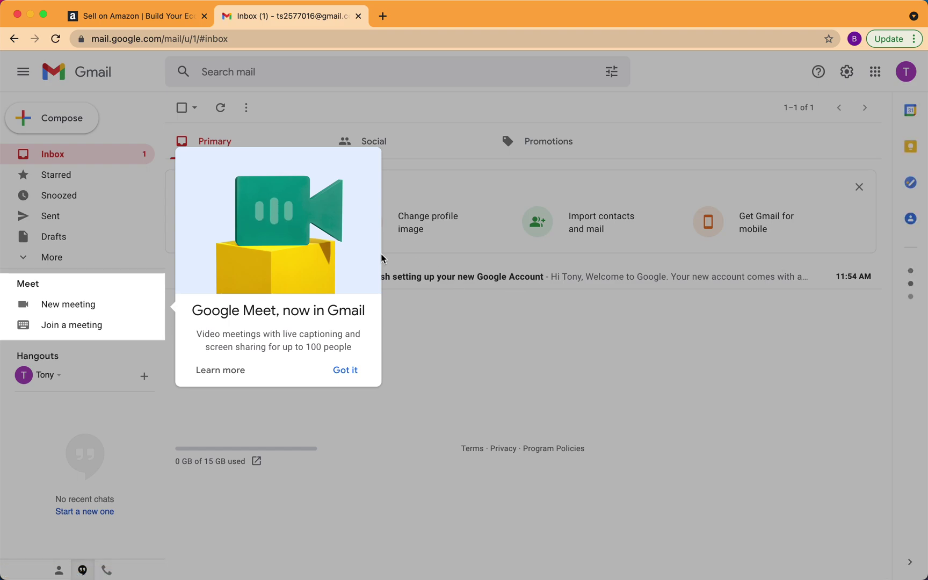
pyautogui.click(383, 258)
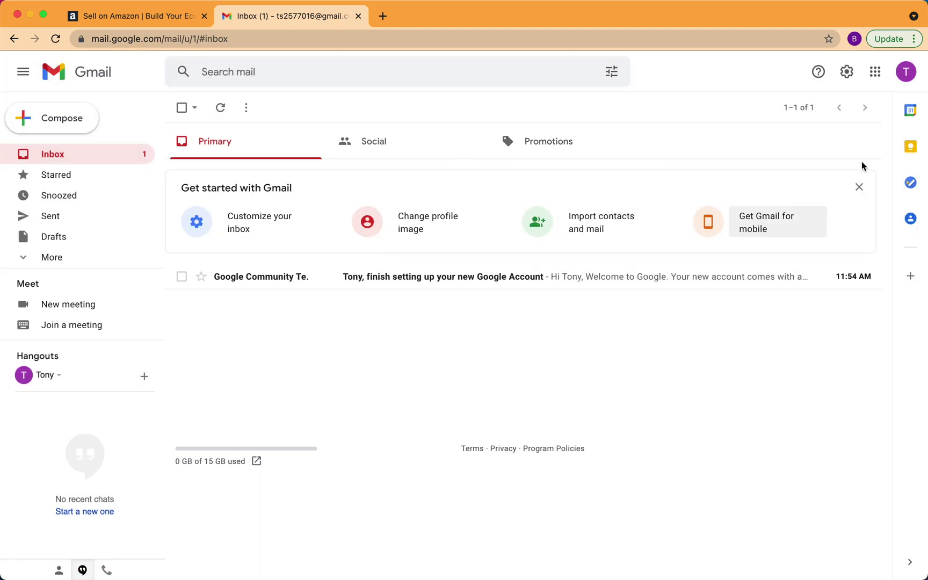
# Check the signed-in Gmail account, then return to the Sell on Amazon tab.
pyautogui.click(911, 74)
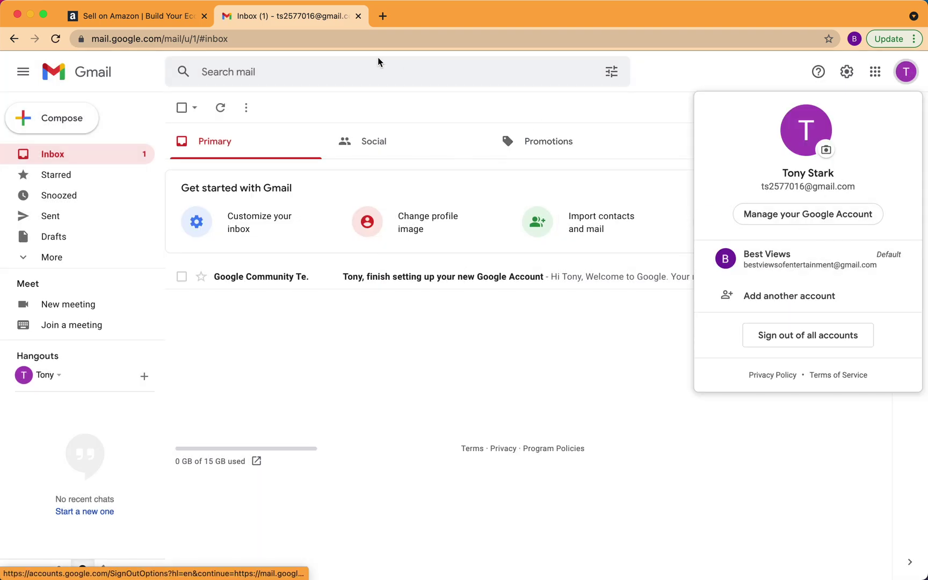
pyautogui.click(137, 17)
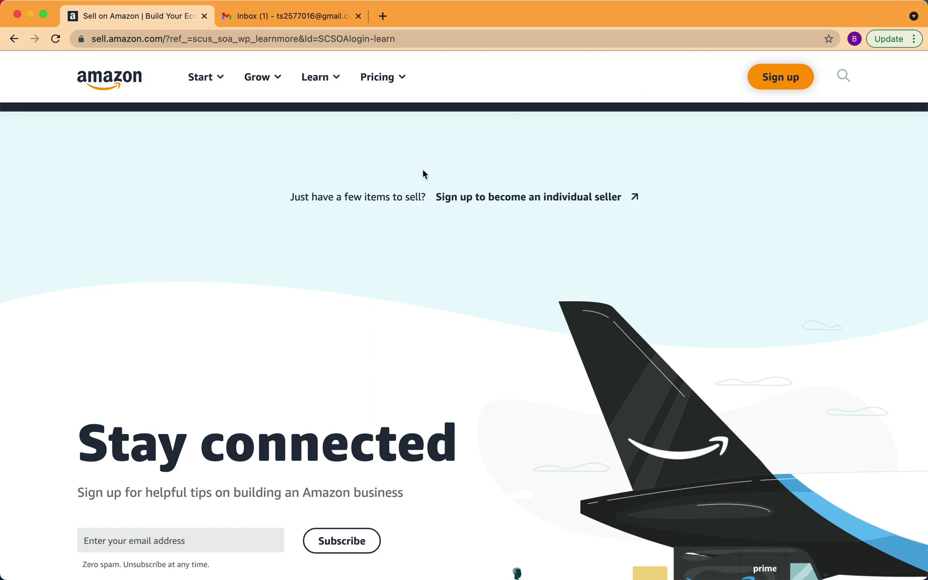
pyautogui.scroll(15, 423, 169)
# Go back to the search results and reopen the Amazon Seller Central result.
pyautogui.click(16, 41)
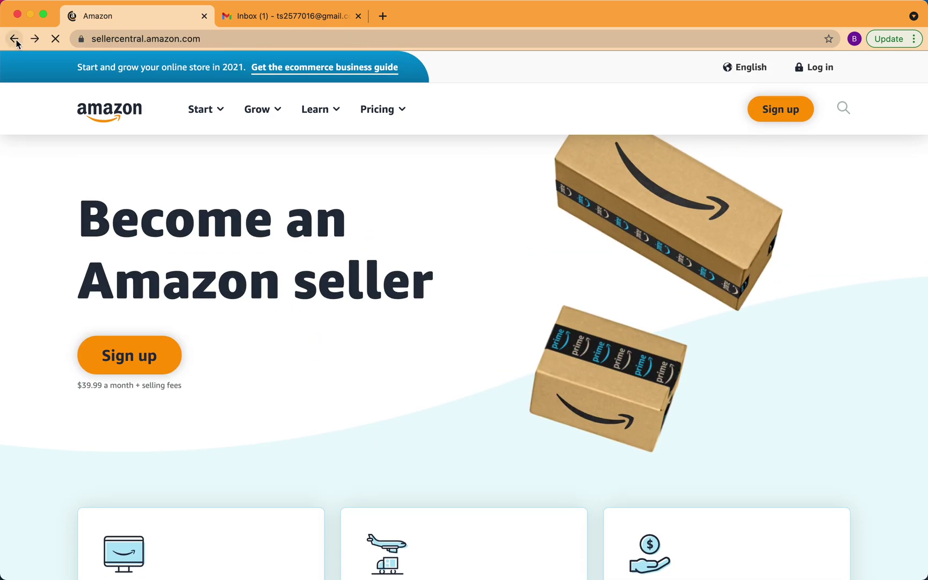
pyautogui.click(15, 39)
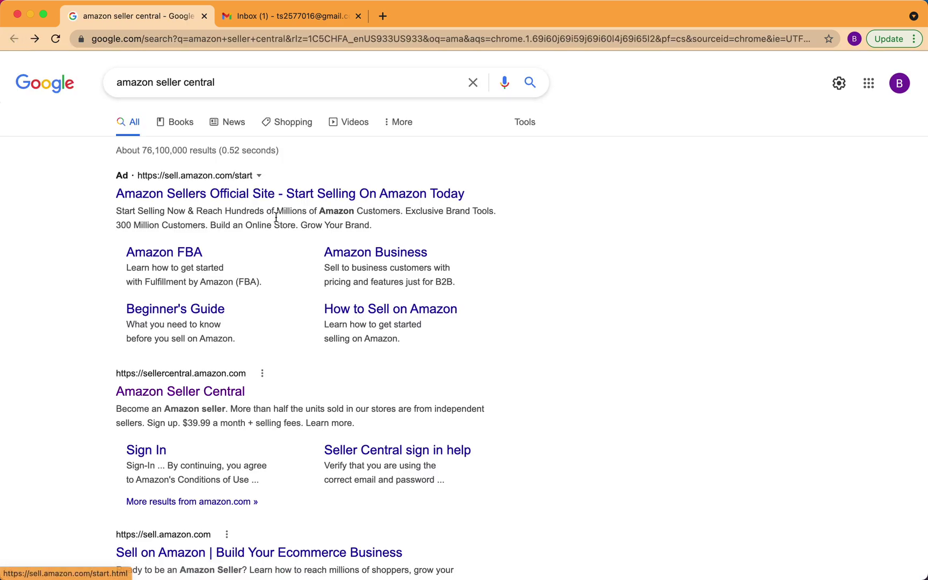
pyautogui.scroll(-1, 269, 322)
pyautogui.scroll(1, 241, 107)
pyautogui.scroll(-1, 263, 333)
pyautogui.click(231, 368)
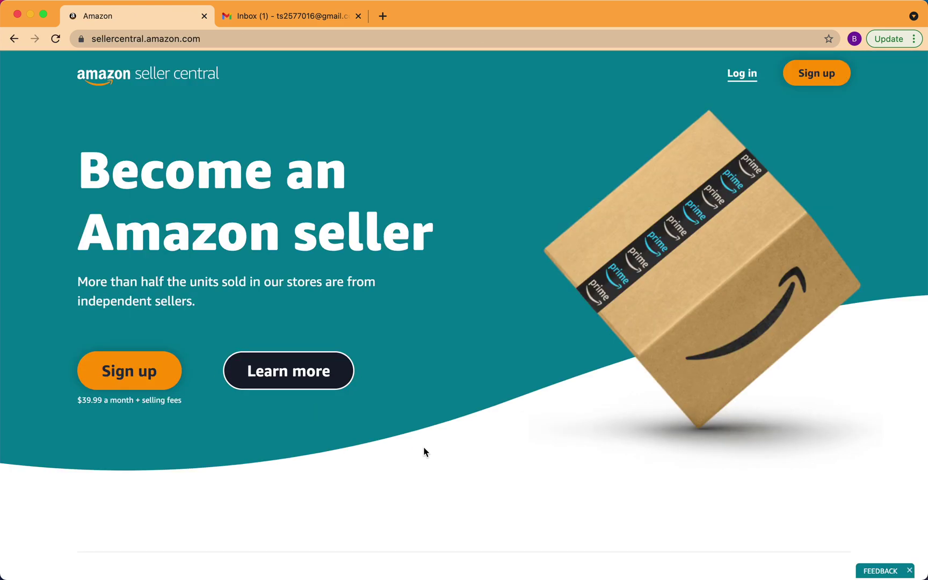
pyautogui.scroll(-2, 424, 453)
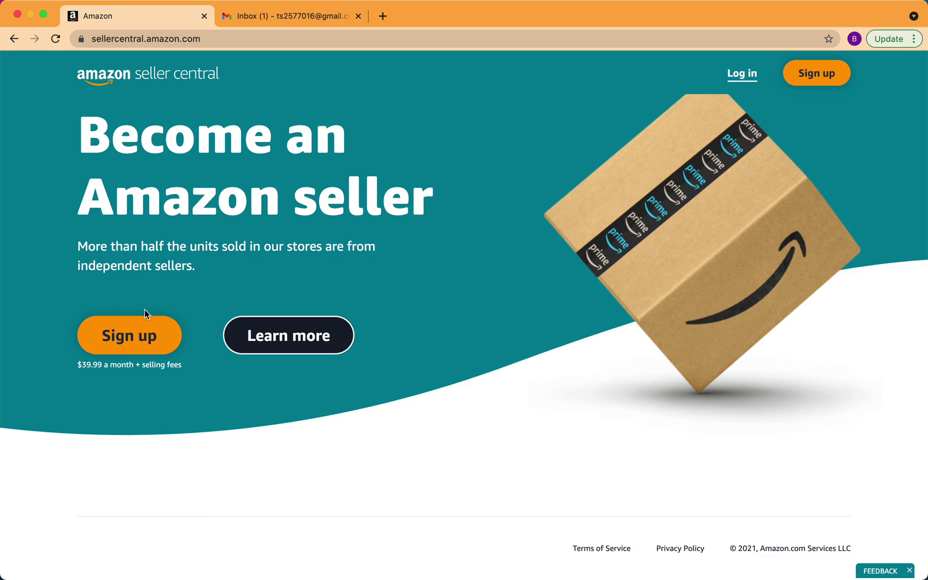
# Open the selling-on-Amazon page and scroll to the individual seller sign-up link.
pyautogui.click(311, 343)
pyautogui.scroll(-3, 310, 343)
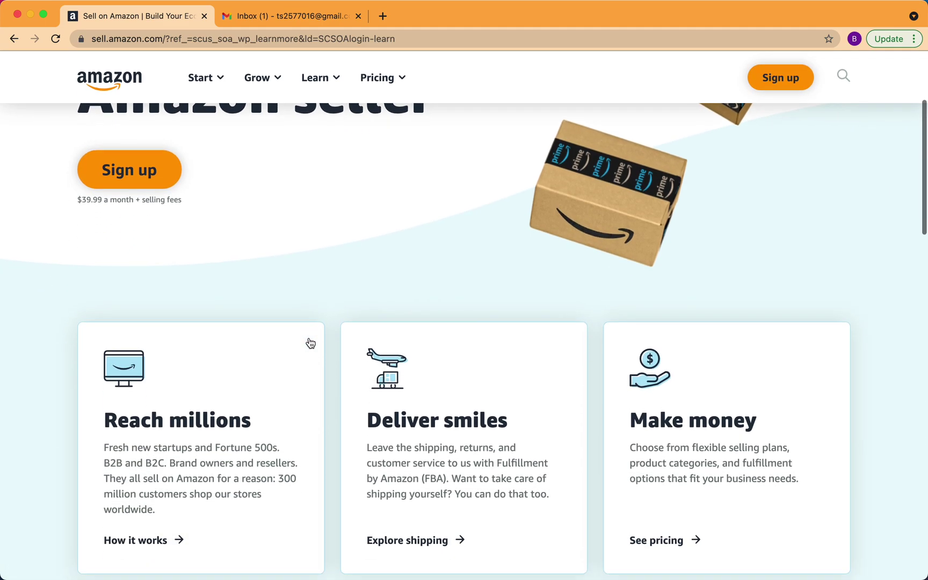
pyautogui.scroll(-5, 311, 343)
pyautogui.scroll(6, 311, 343)
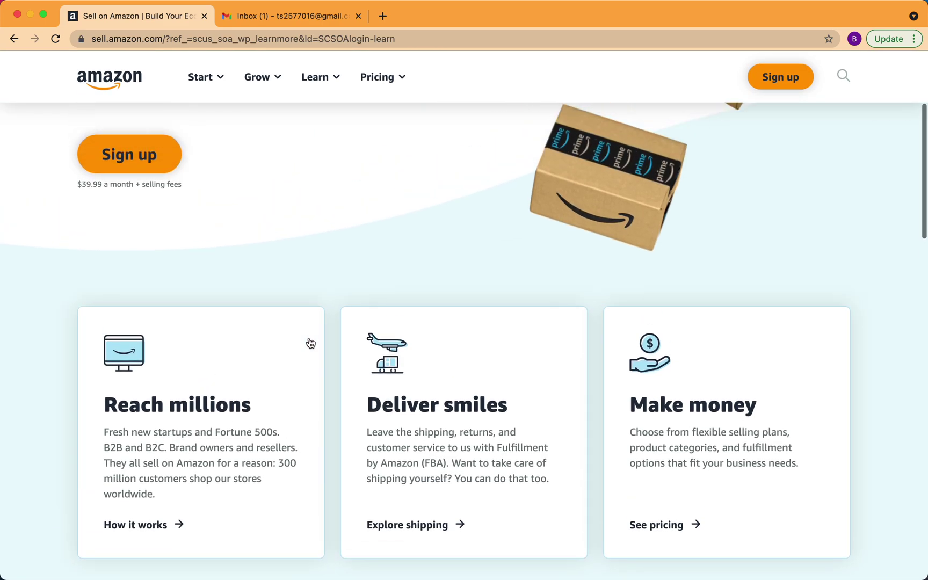
pyautogui.scroll(3, 310, 343)
pyautogui.hscroll(-5, 309, 342)
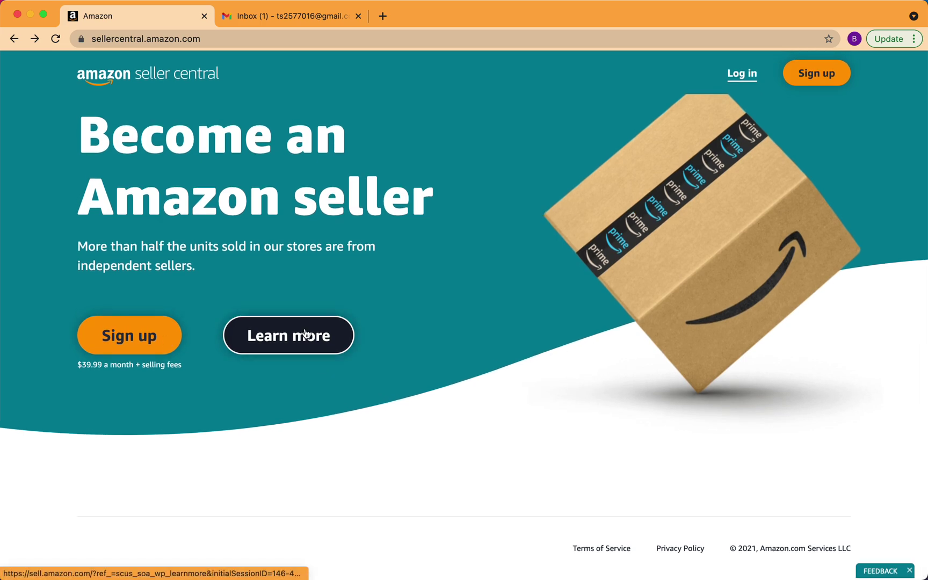
pyautogui.click(306, 334)
pyautogui.scroll(-15, 302, 346)
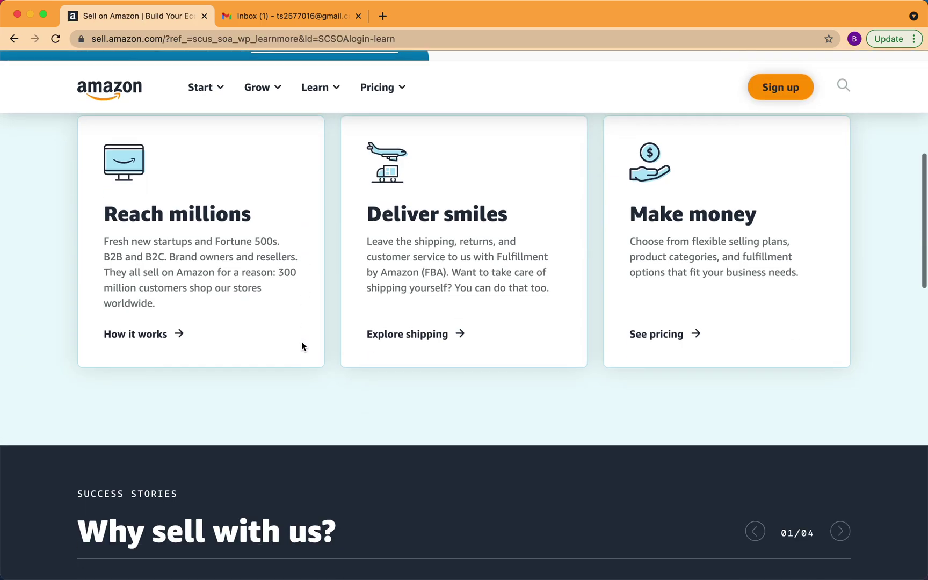
pyautogui.scroll(-5, 302, 342)
pyautogui.scroll(10, 302, 343)
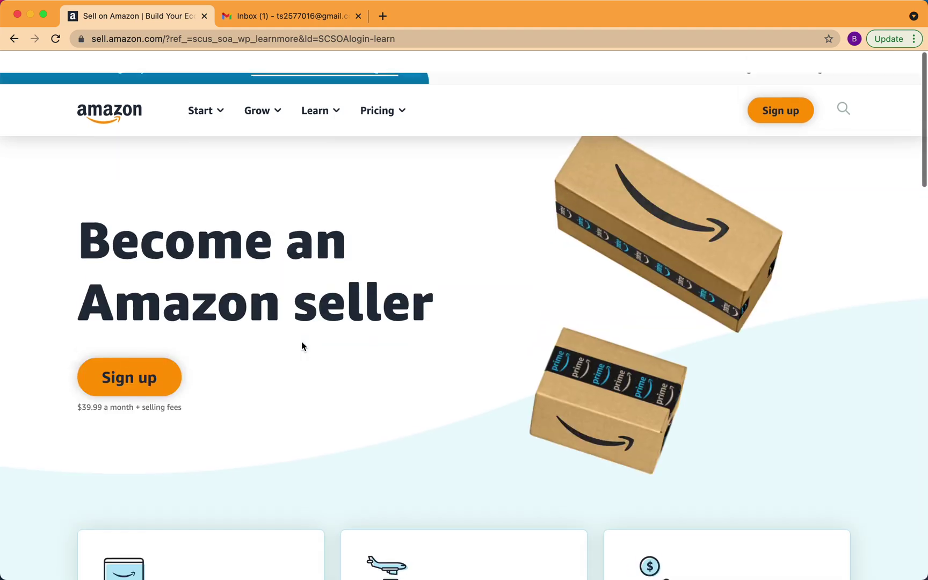
pyautogui.scroll(-5, 302, 342)
pyautogui.scroll(5, 302, 342)
pyautogui.scroll(-4, 301, 342)
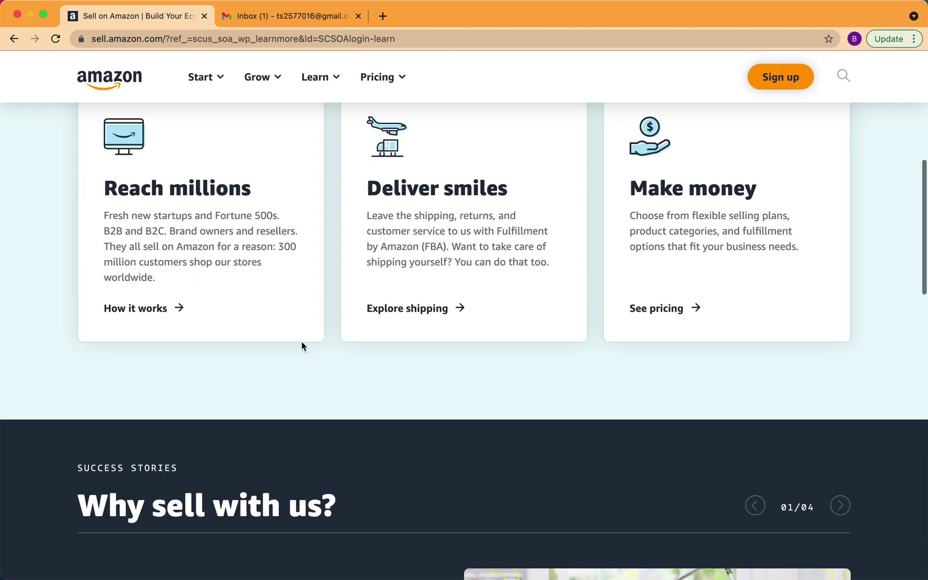
pyautogui.scroll(4, 302, 342)
pyautogui.scroll(2, 302, 342)
pyautogui.scroll(-8, 302, 342)
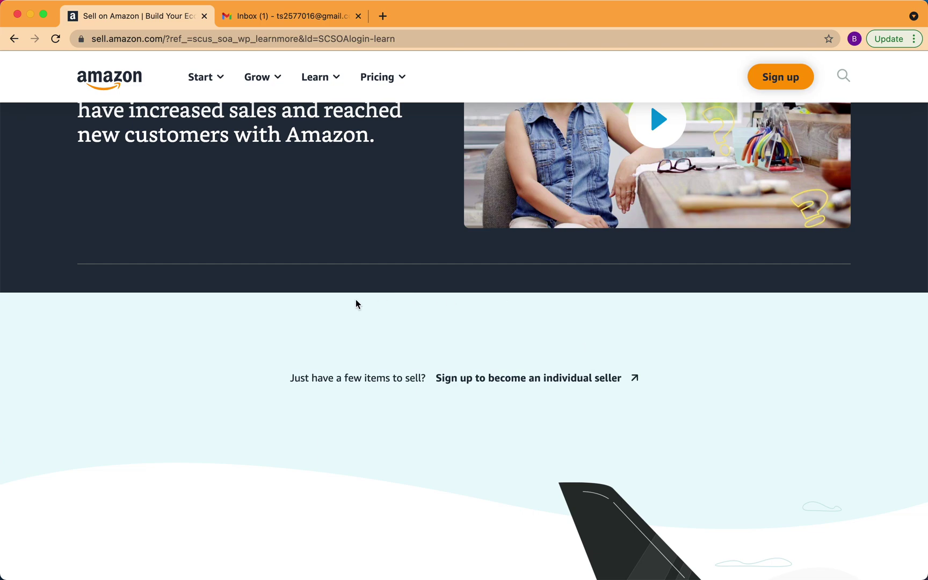
pyautogui.scroll(8, 280, 379)
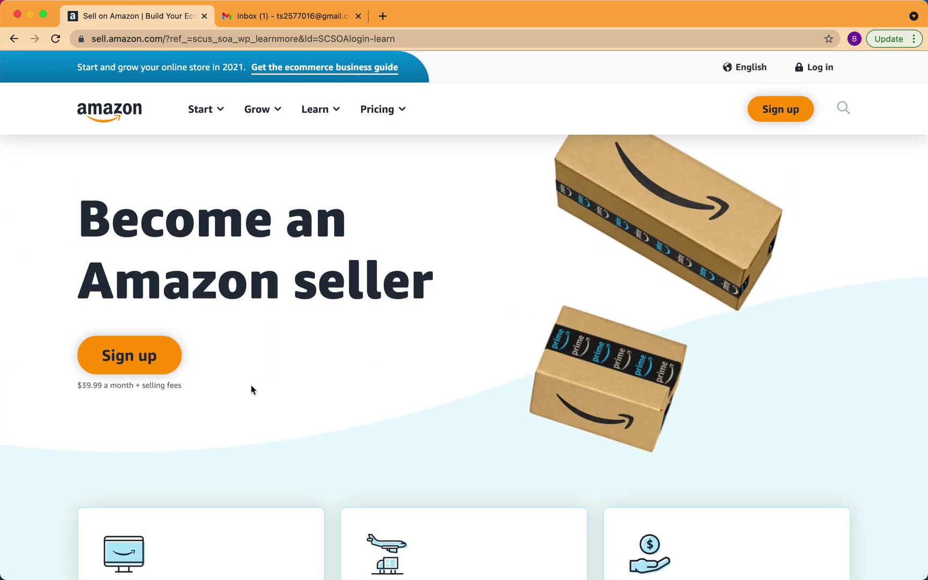
pyautogui.scroll(-15, 228, 382)
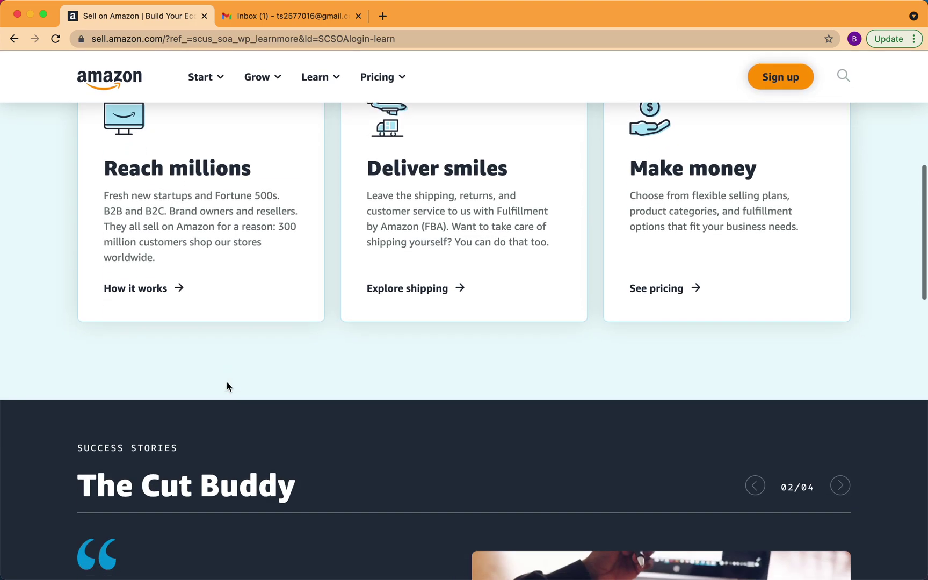
pyautogui.scroll(-5, 227, 382)
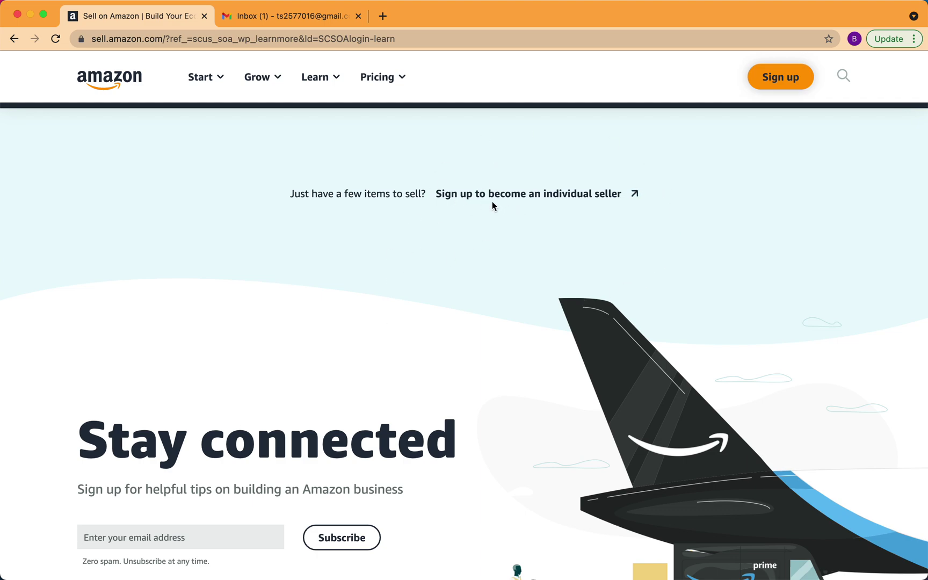
# Choose 'Sign up to become an individual seller'.
pyautogui.click(530, 199)
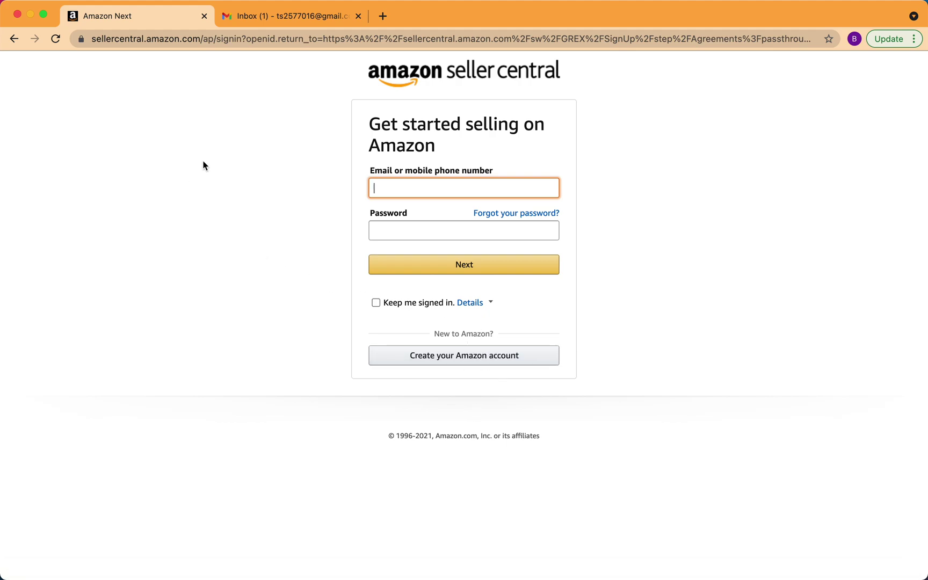
# Begin a new Amazon account and enter the first and last name.
pyautogui.click(495, 357)
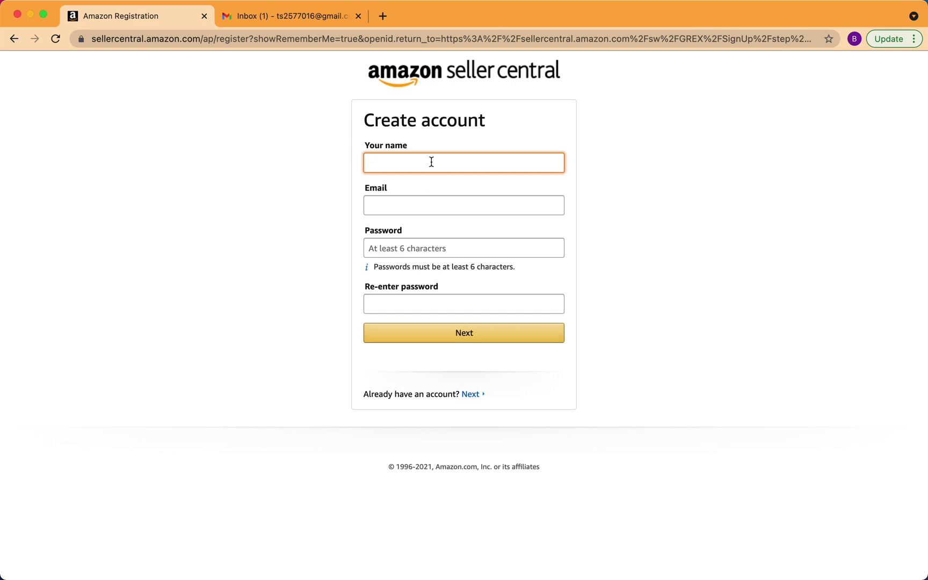
pyautogui.write('Tony')
pyautogui.press('Tab')
pyautogui.hotkey('shift', 'Tab')
pyautogui.write('Stark')
pyautogui.press('Tab')
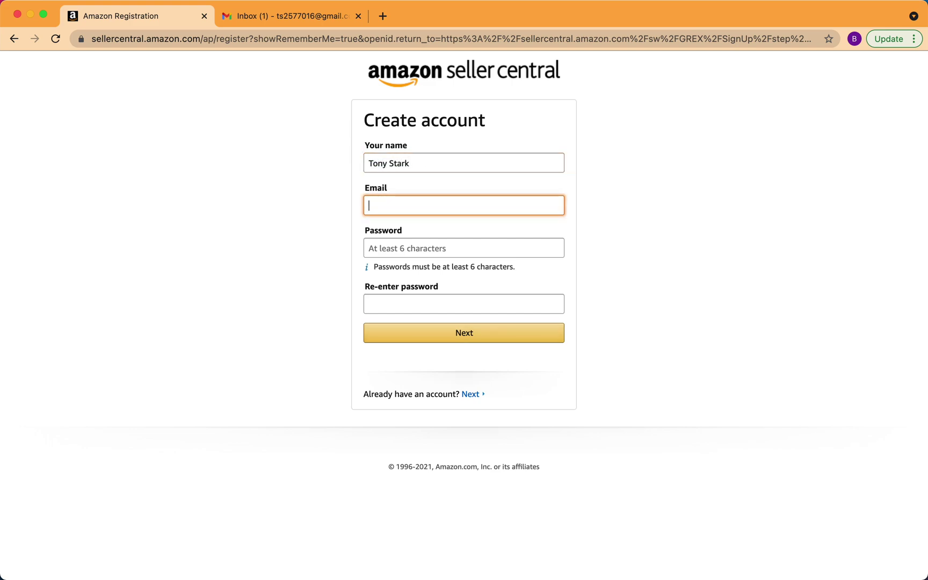
# Copy the new Gmail address from the inbox into the account's email field.
pyautogui.click(306, 16)
pyautogui.doubleClick(795, 188)
pyautogui.tripleClick(795, 188)
pyautogui.click(906, 71)
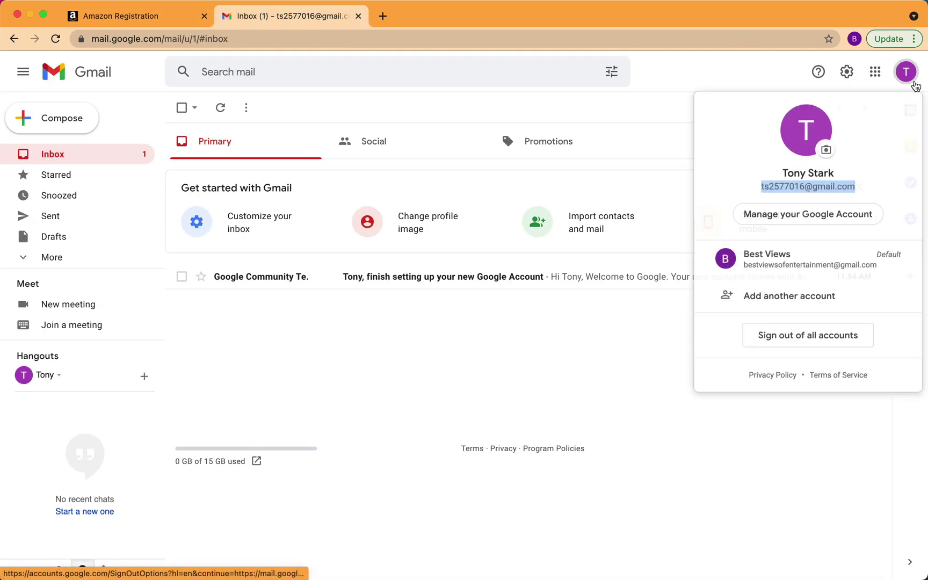
pyautogui.click(117, 7)
pyautogui.click(119, 77)
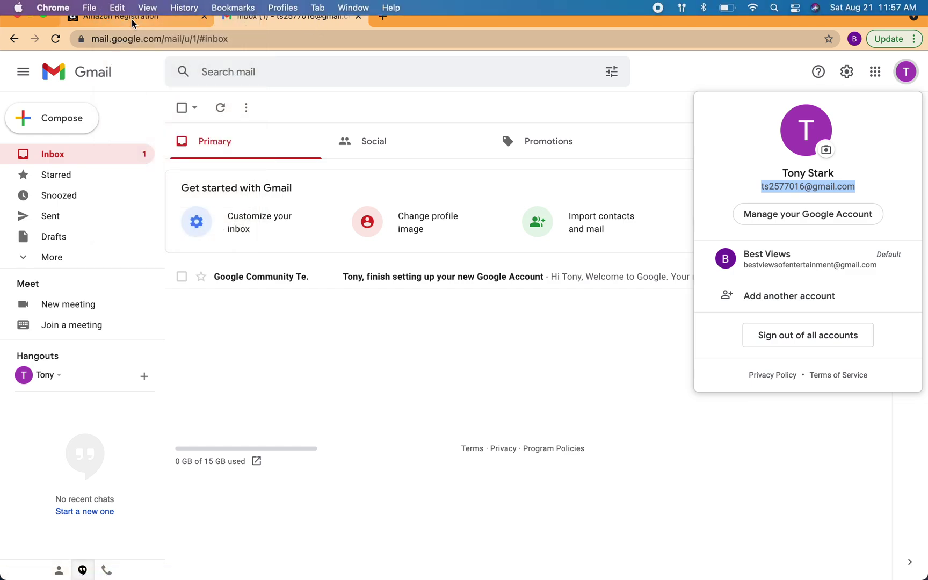
pyautogui.click(132, 19)
pyautogui.press('super+v')
# Enter and re-enter the account password and submit the registration form.
pyautogui.click(486, 248)
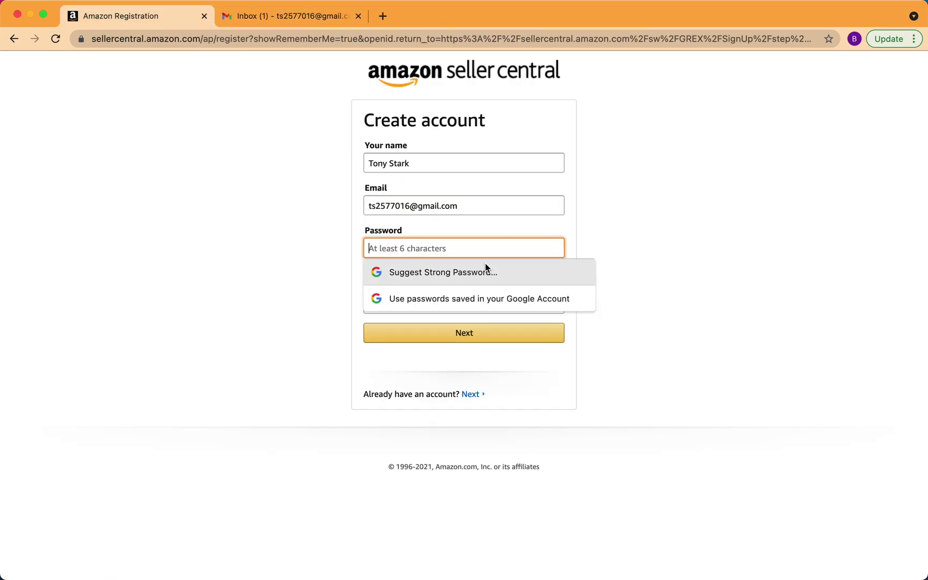
pyautogui.write('T')
pyautogui.press('BackSpace')
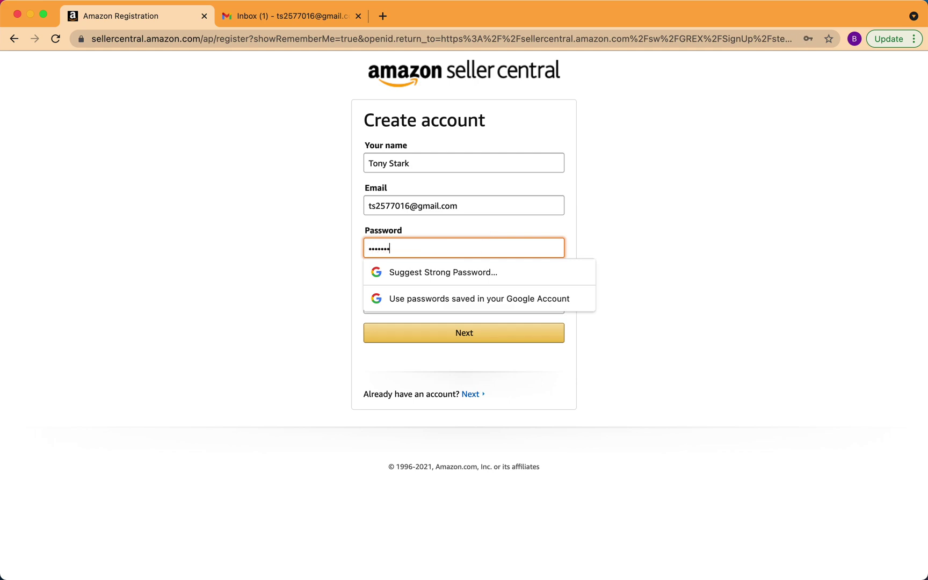
pyautogui.press('Tab')
pyautogui.click(486, 333)
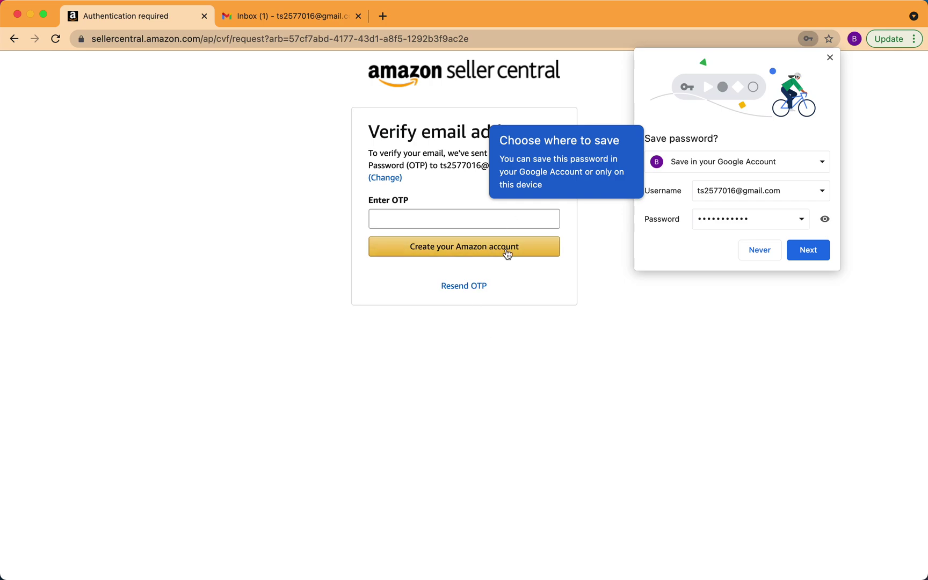
pyautogui.click(313, 20)
# Paste the OTP from Amazon's verification email into Enter OTP and create the account.
pyautogui.click(429, 271)
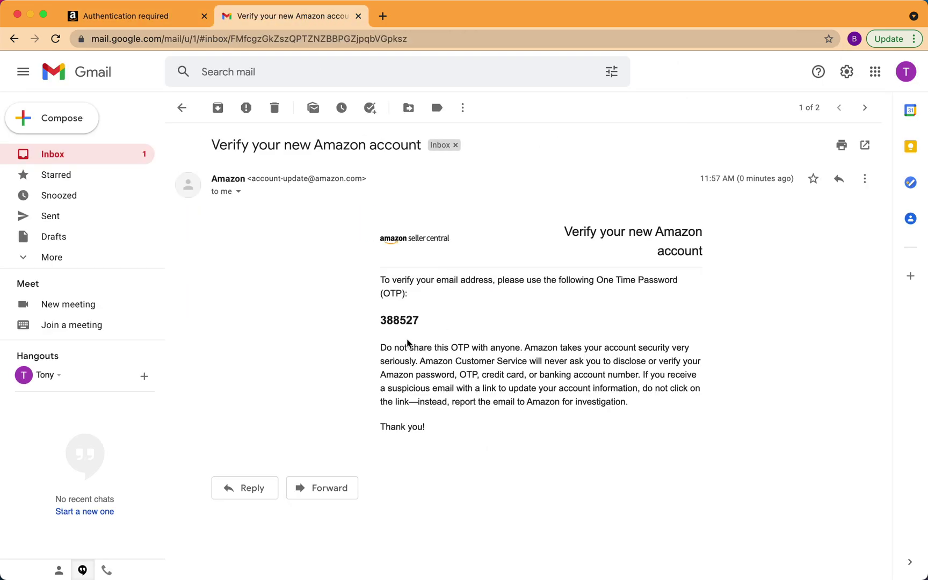
pyautogui.doubleClick(403, 320)
pyautogui.press('super+c')
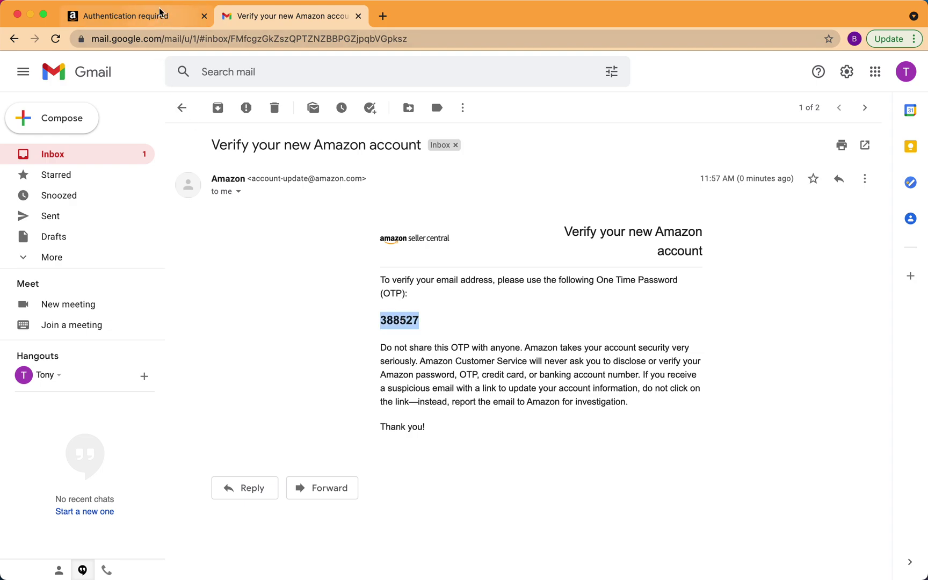
pyautogui.click(159, 17)
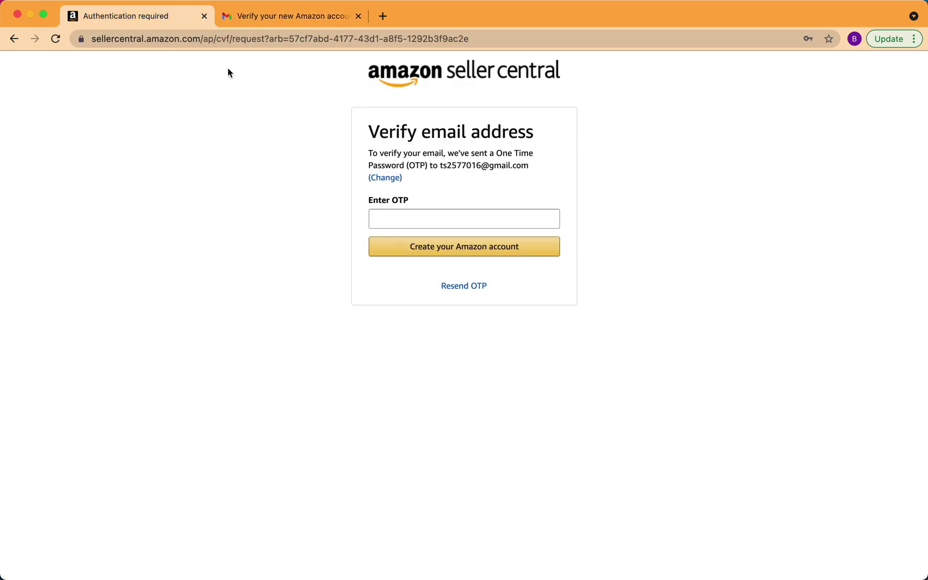
pyautogui.click(464, 226)
pyautogui.press('super+v')
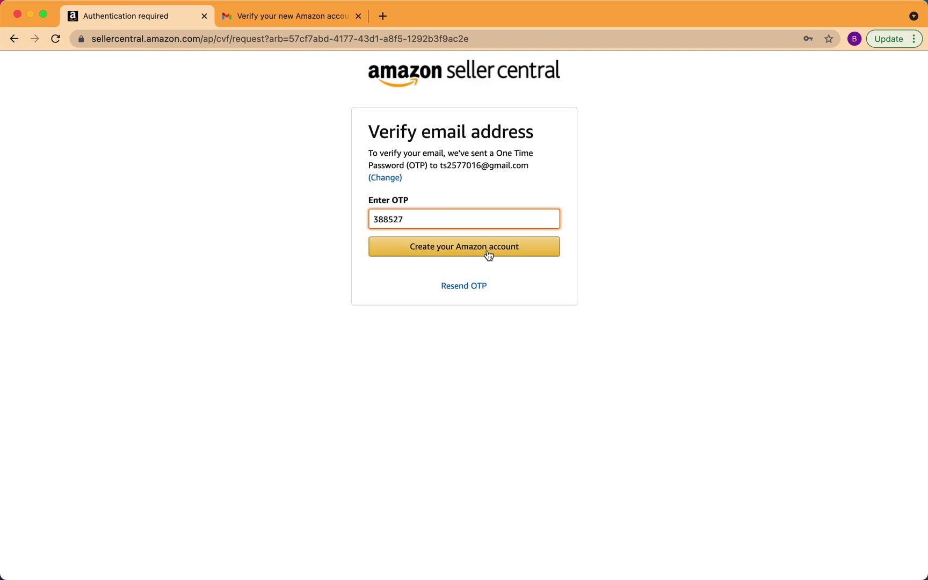
pyautogui.click(489, 251)
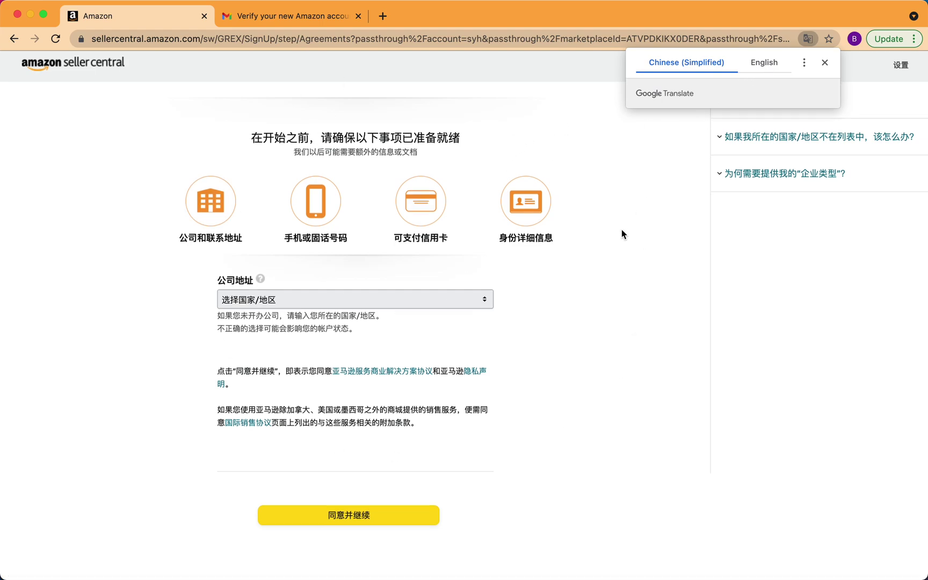
pyautogui.scroll(-3, 622, 230)
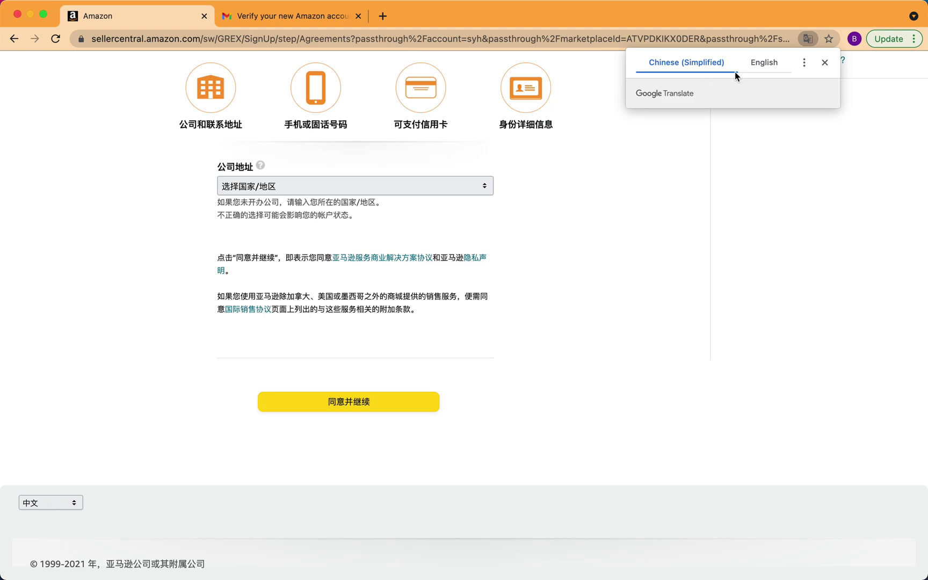
# Switch the seller registration page to English via translation and the footer language selector.
pyautogui.click(751, 65)
pyautogui.click(665, 223)
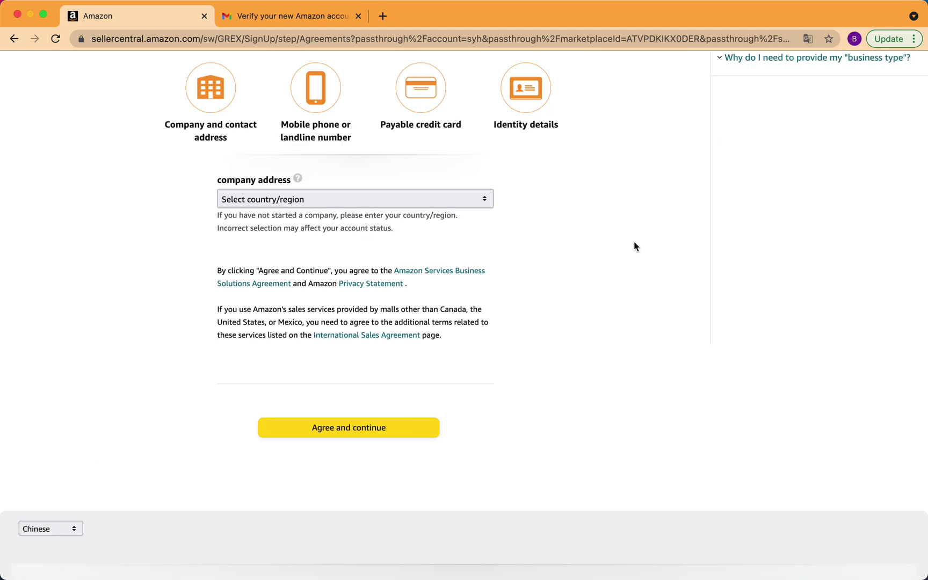
pyautogui.click(424, 202)
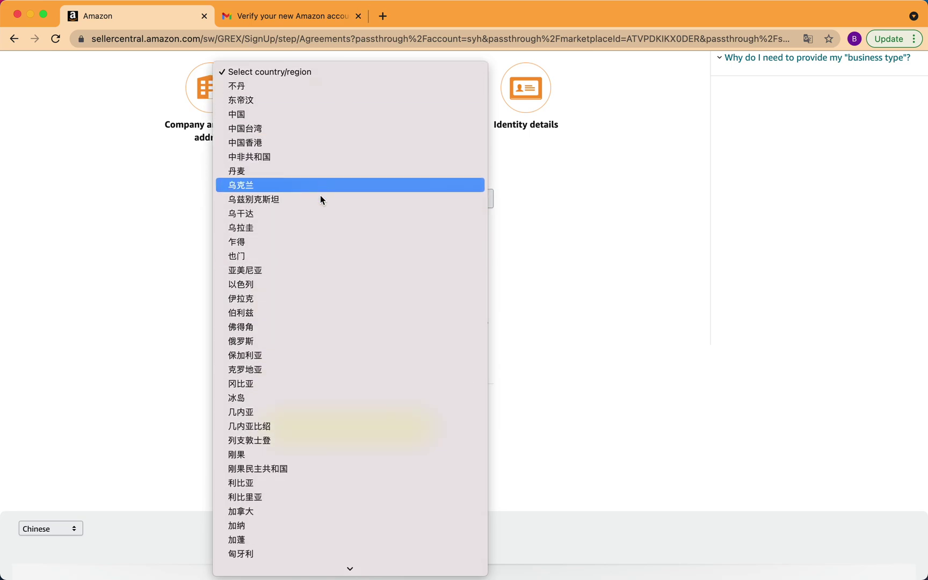
pyautogui.click(573, 208)
pyautogui.scroll(-1, 573, 210)
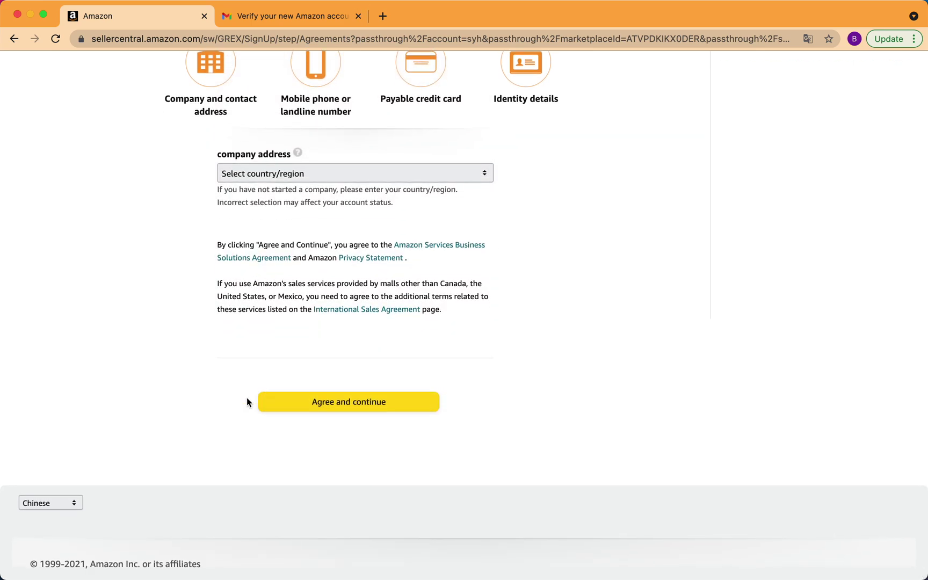
pyautogui.click(76, 499)
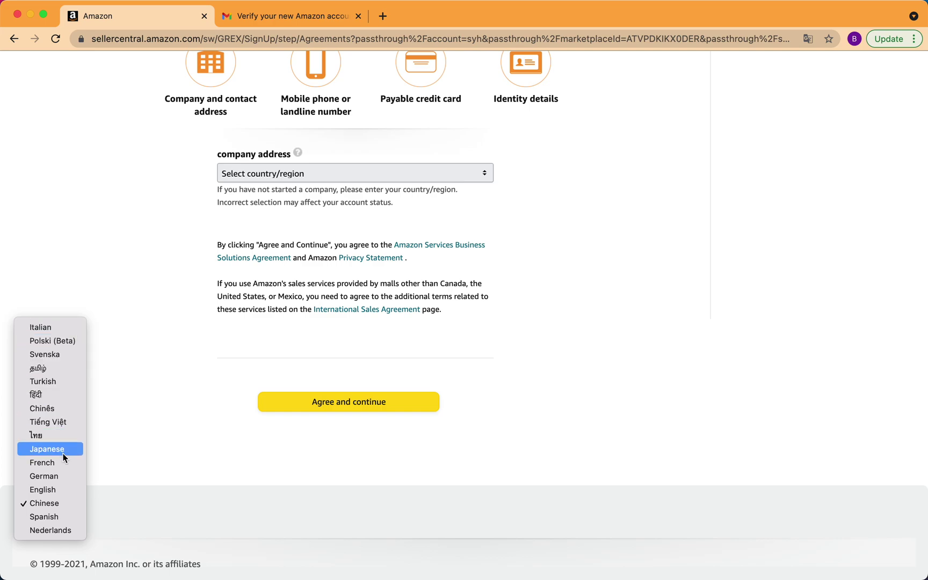
pyautogui.click(60, 489)
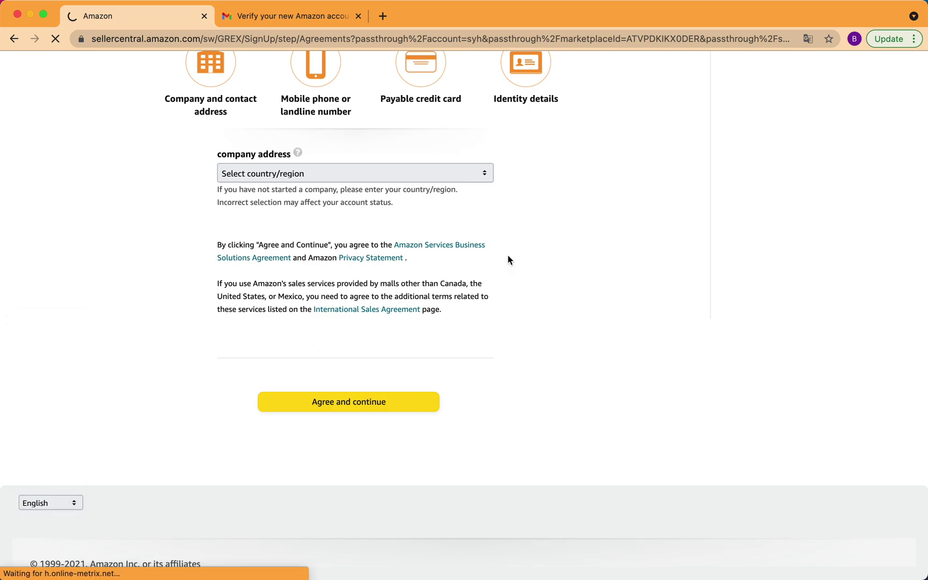
# Choose United States as the business location and bring up the Business type choices.
pyautogui.click(443, 338)
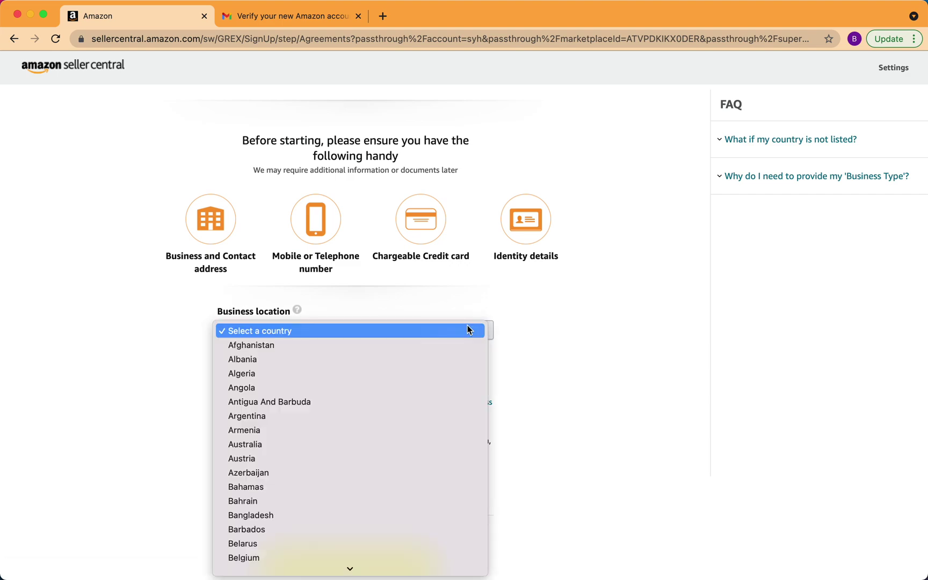
pyautogui.scroll(-20, 422, 509)
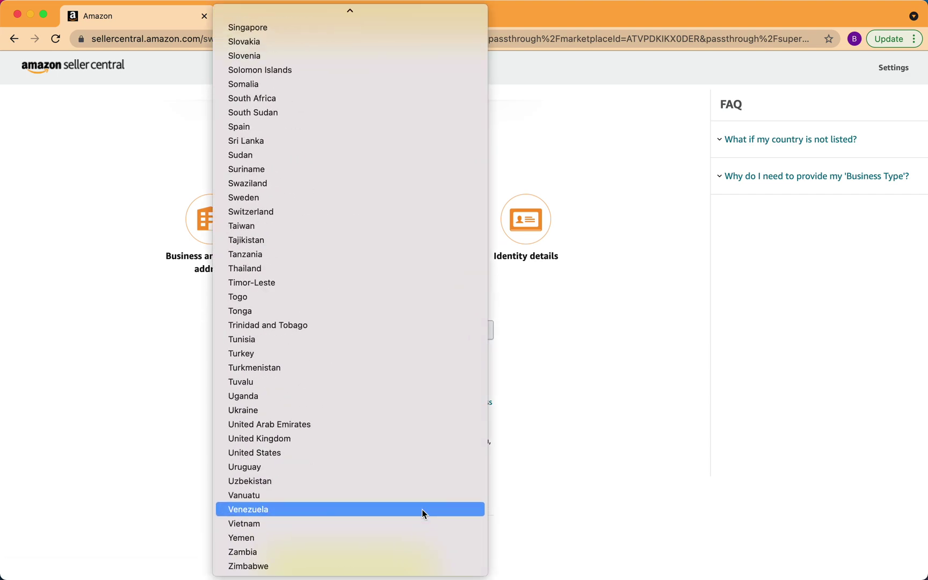
pyautogui.click(369, 457)
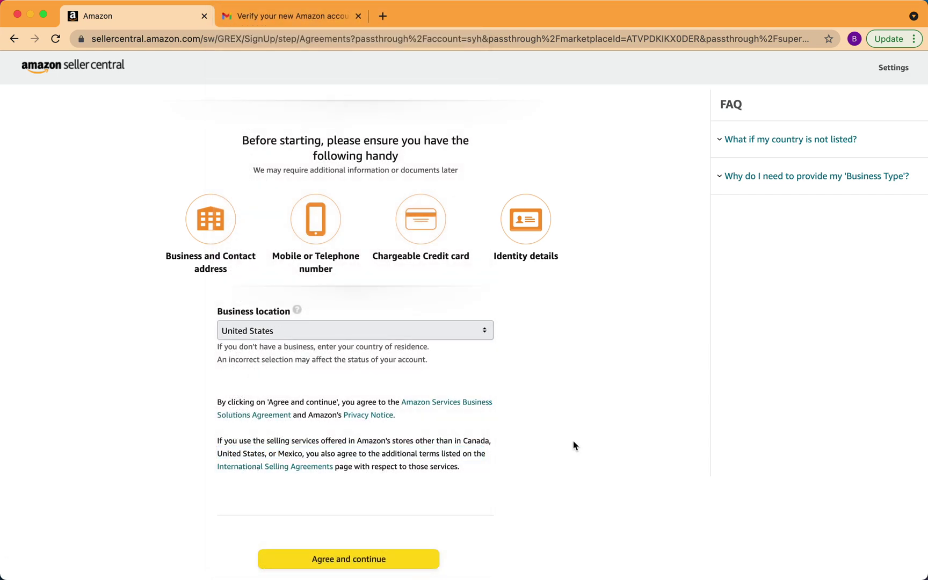
pyautogui.scroll(-1, 573, 446)
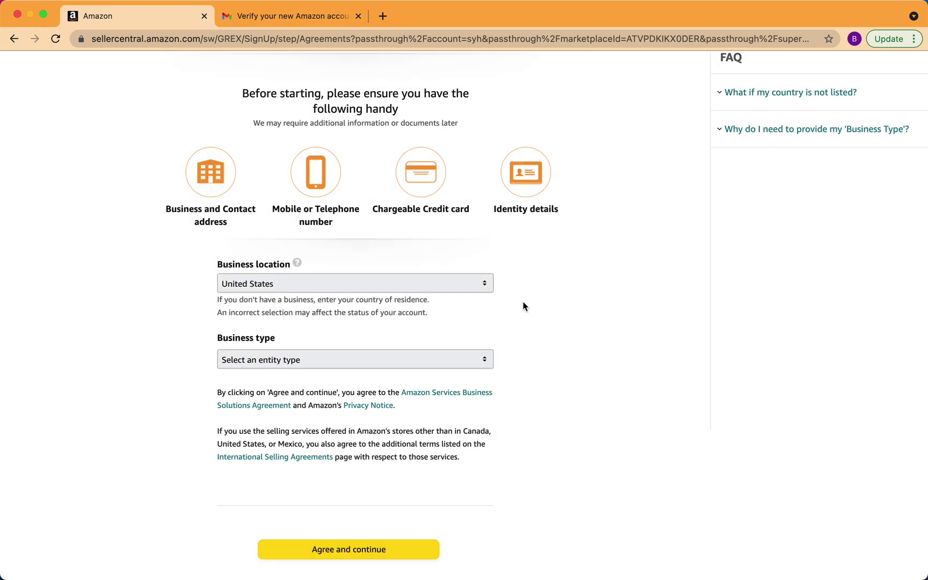
pyautogui.click(455, 283)
pyautogui.scroll(1, 433, 139)
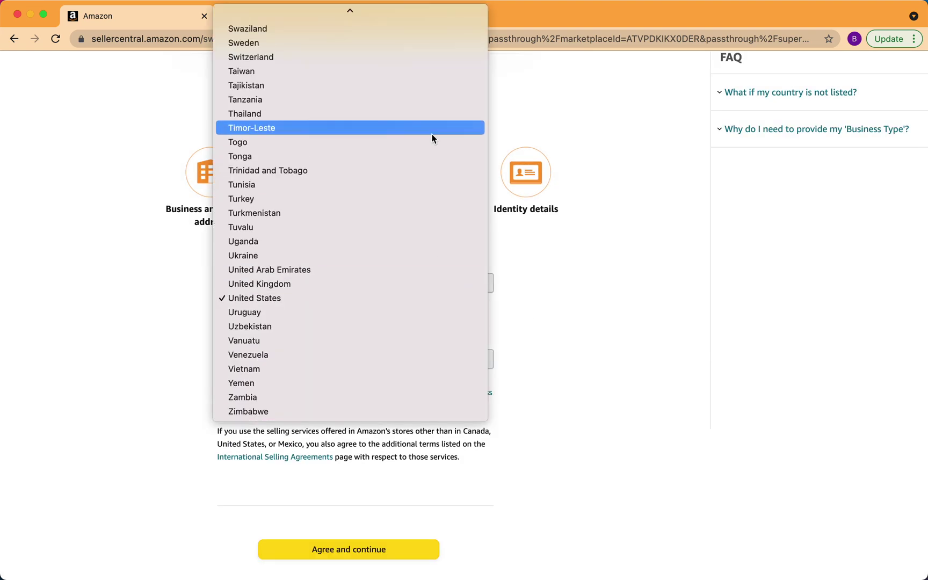
pyautogui.scroll(5, 433, 139)
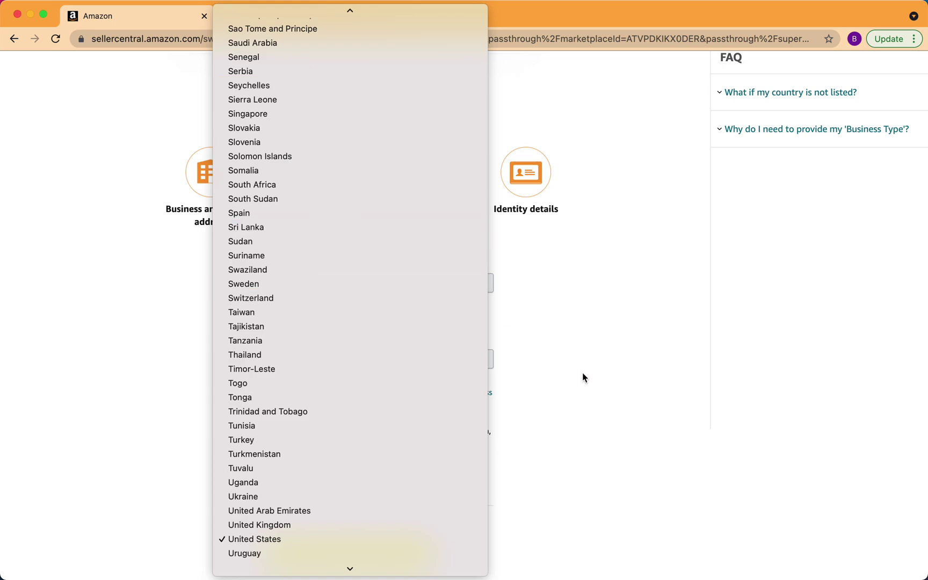
pyautogui.click(583, 377)
pyautogui.scroll(-2, 439, 304)
pyautogui.click(420, 267)
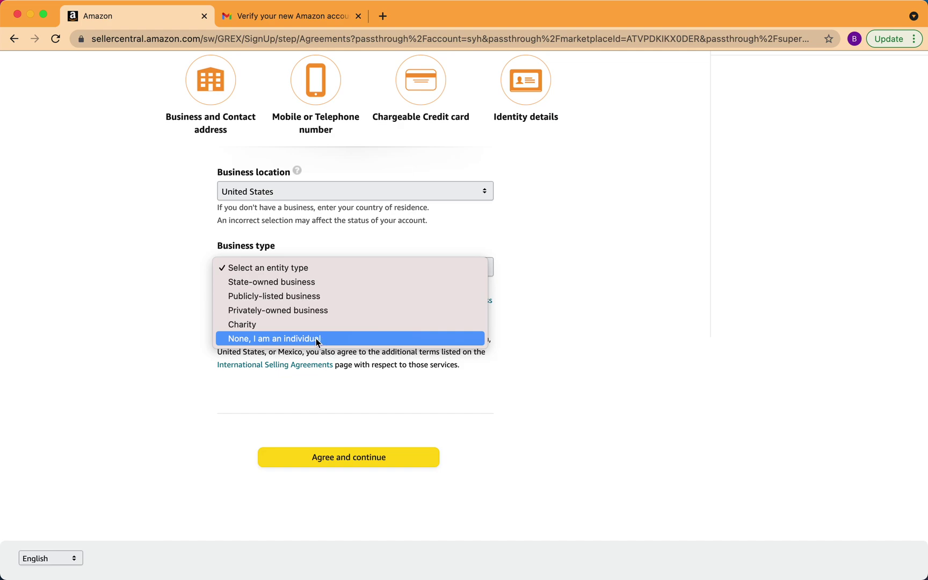
# Set the business type to Individual and enter the seller's first and last name.
pyautogui.click(317, 339)
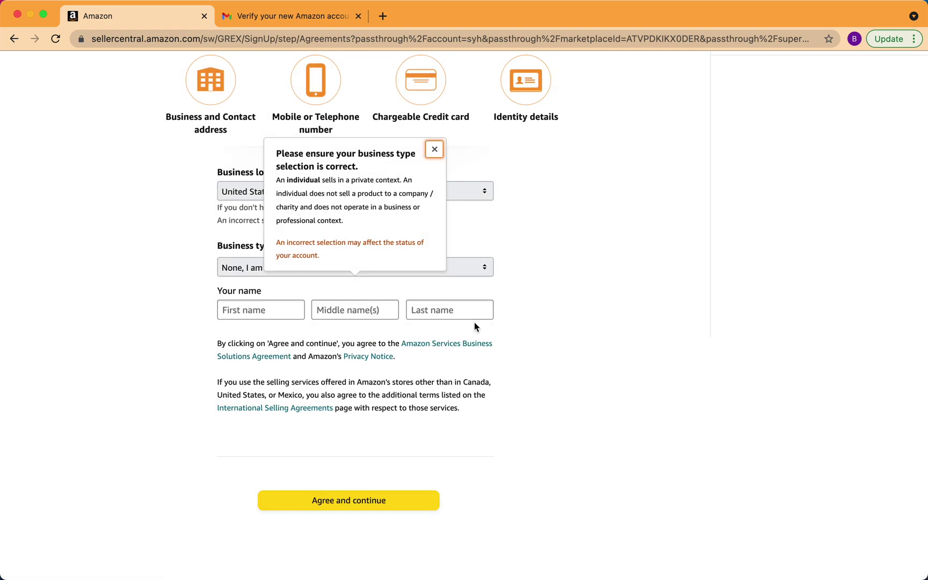
pyautogui.scroll(-1, 475, 326)
pyautogui.click(269, 269)
pyautogui.write('Tony')
pyautogui.press('Tab')
pyautogui.press('Tab')
pyautogui.write('Stark')
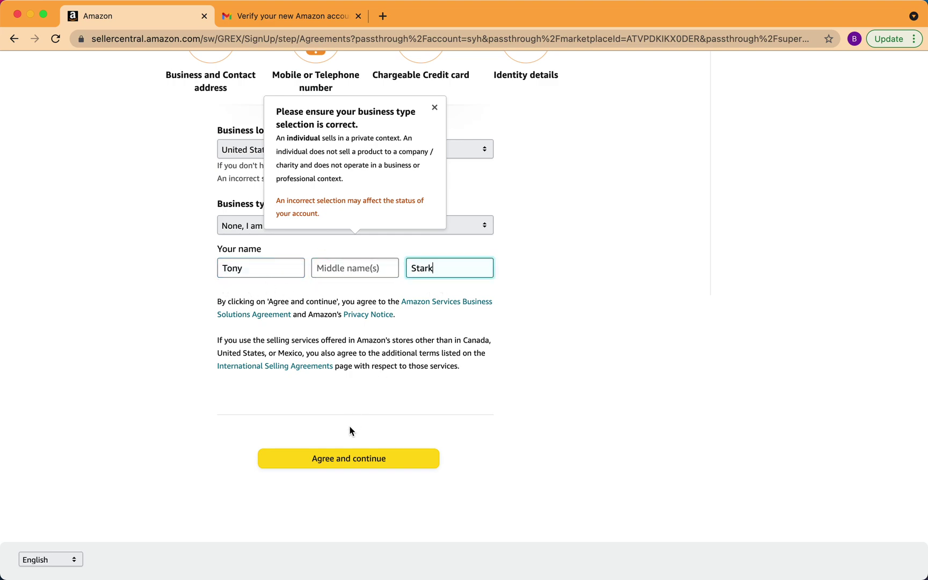
# Accept the seller agreement to continue to the Personal Information step.
pyautogui.click(356, 459)
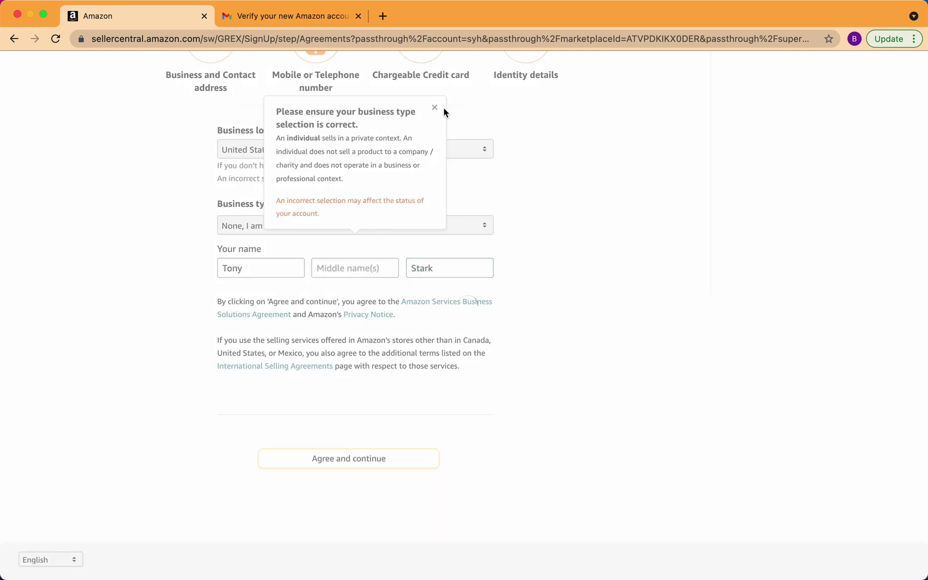
pyautogui.scroll(2, 443, 107)
pyautogui.scroll(1, 443, 110)
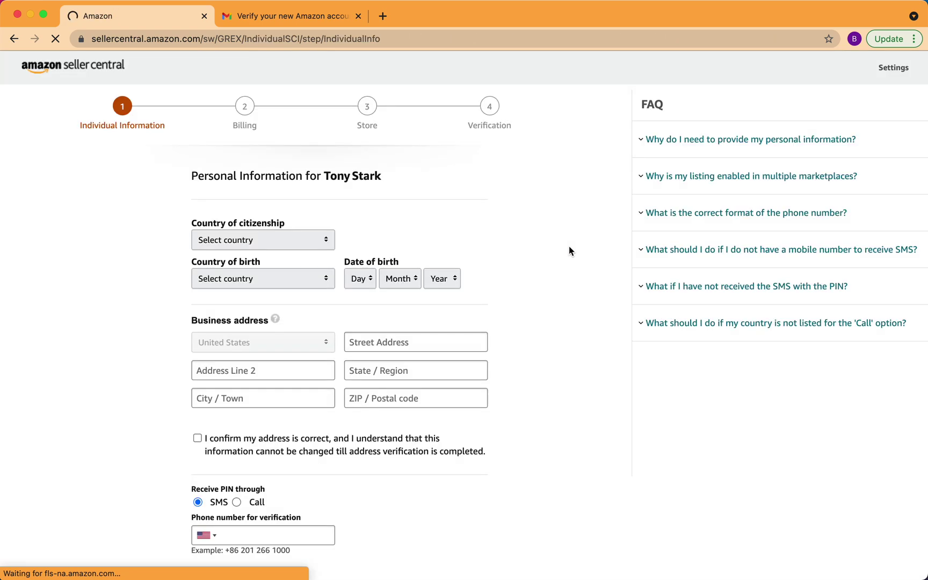
# Set both country of citizenship and country of birth to United States.
pyautogui.scroll(-3, 568, 246)
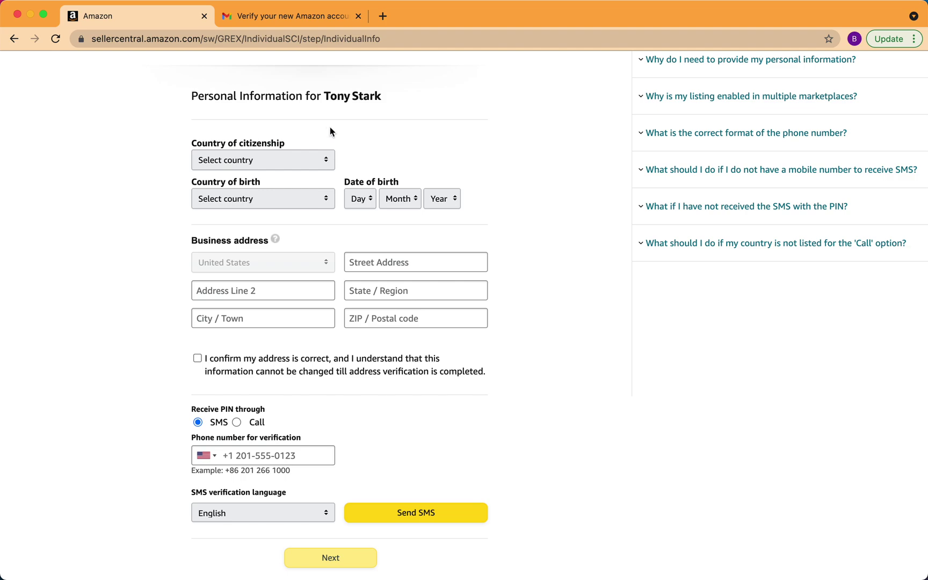
pyautogui.click(320, 160)
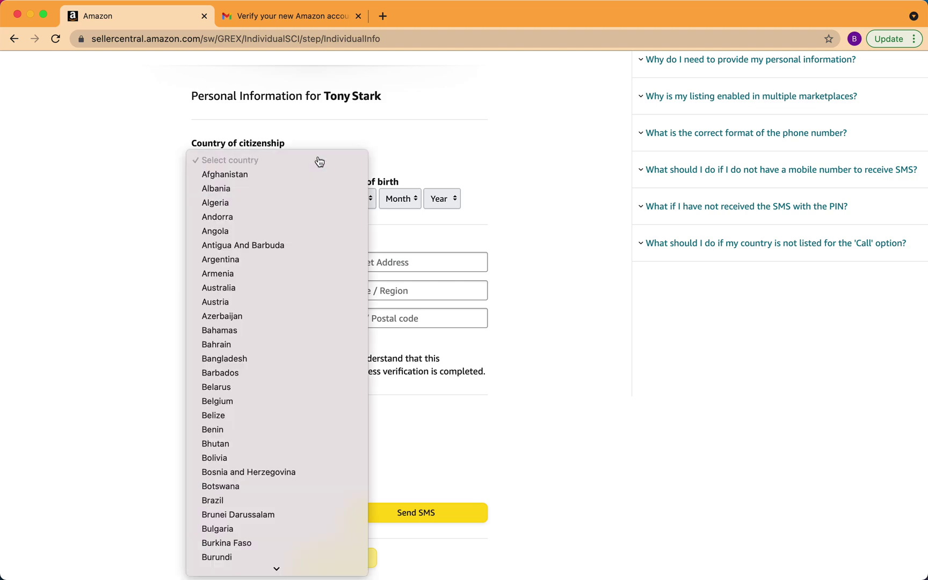
pyautogui.press('u')
pyautogui.press('Down')
pyautogui.press('Down')
pyautogui.press('Down')
pyautogui.press('Down')
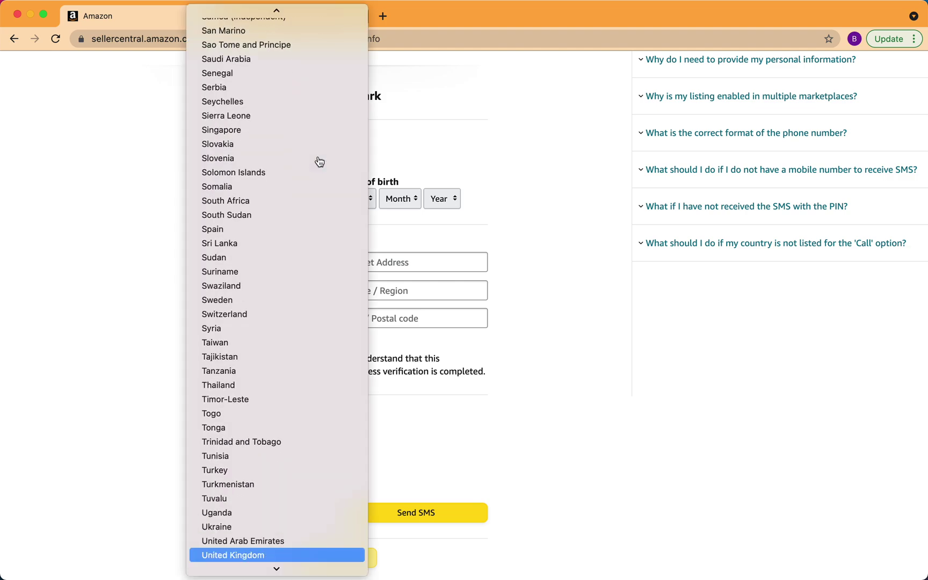
pyautogui.press('Return')
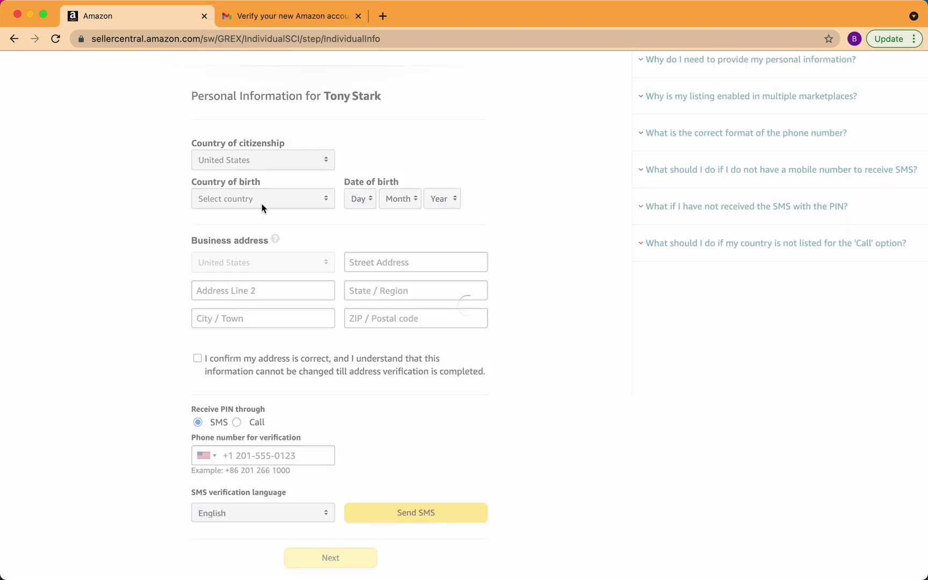
pyautogui.click(263, 209)
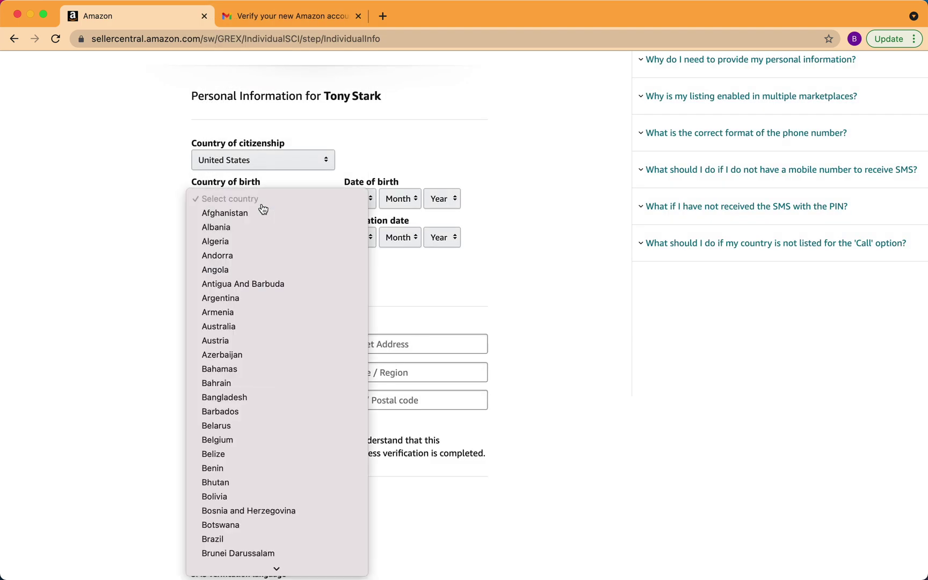
pyautogui.press('u')
pyautogui.press('z')
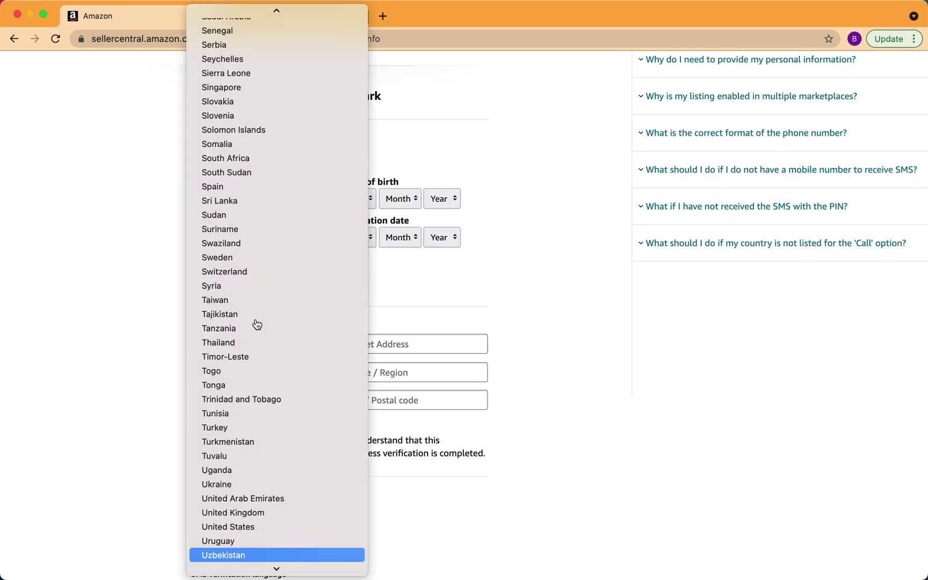
pyautogui.press('Up')
pyautogui.press('Up')
pyautogui.press('Return')
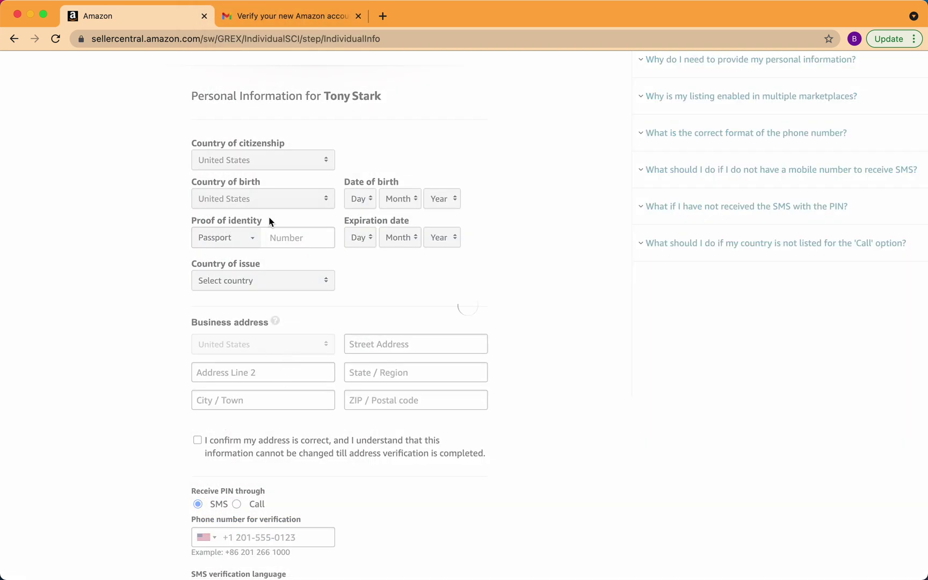
pyautogui.click(359, 203)
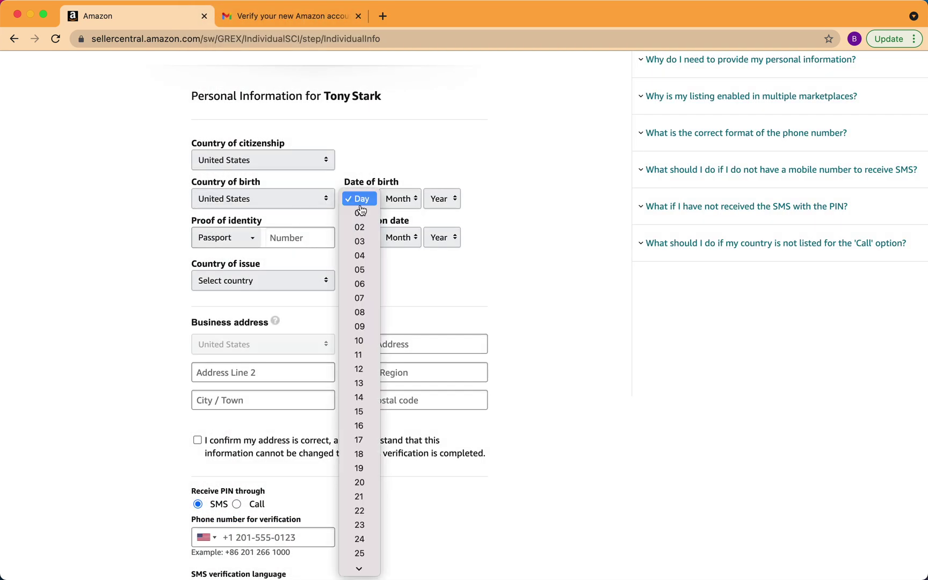
pyautogui.click(352, 328)
pyautogui.click(411, 200)
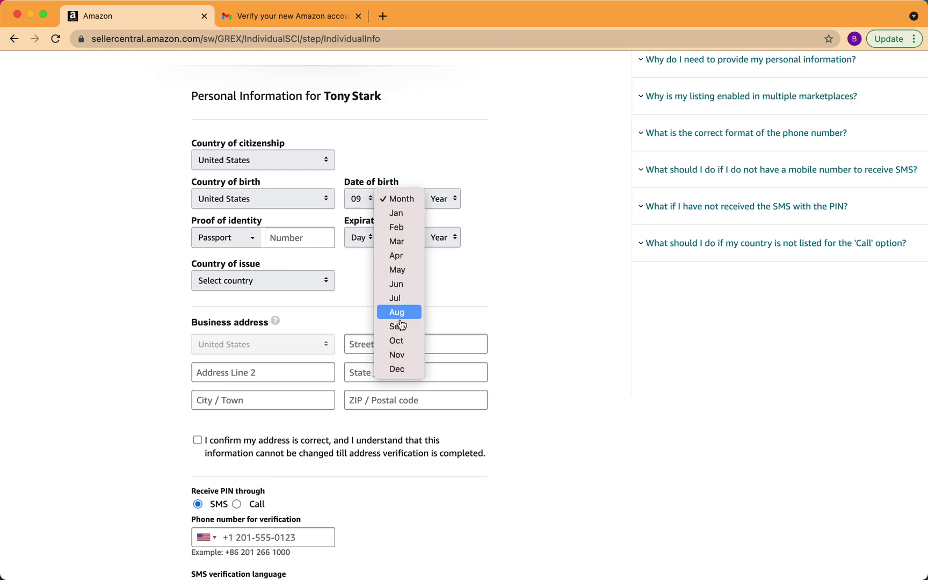
pyautogui.click(397, 340)
pyautogui.click(450, 206)
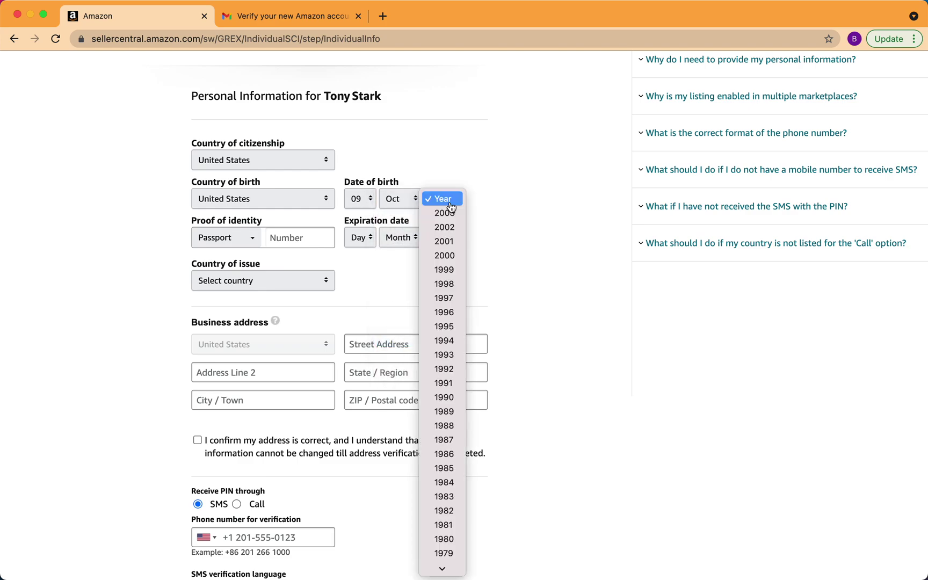
pyautogui.write('1989')
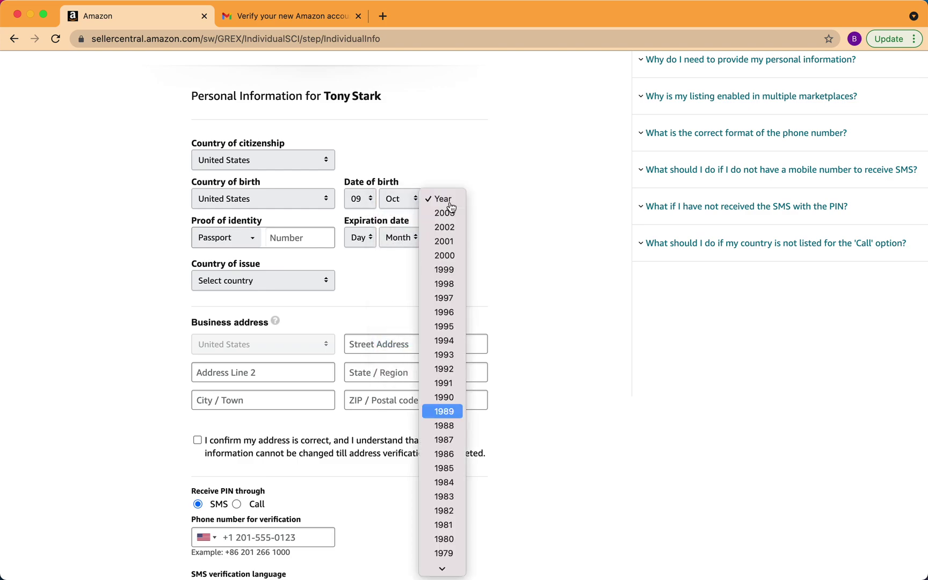
pyautogui.press('Return')
# Enter the passport number and set its expiry date to 11 Aug 2026.
pyautogui.click(289, 239)
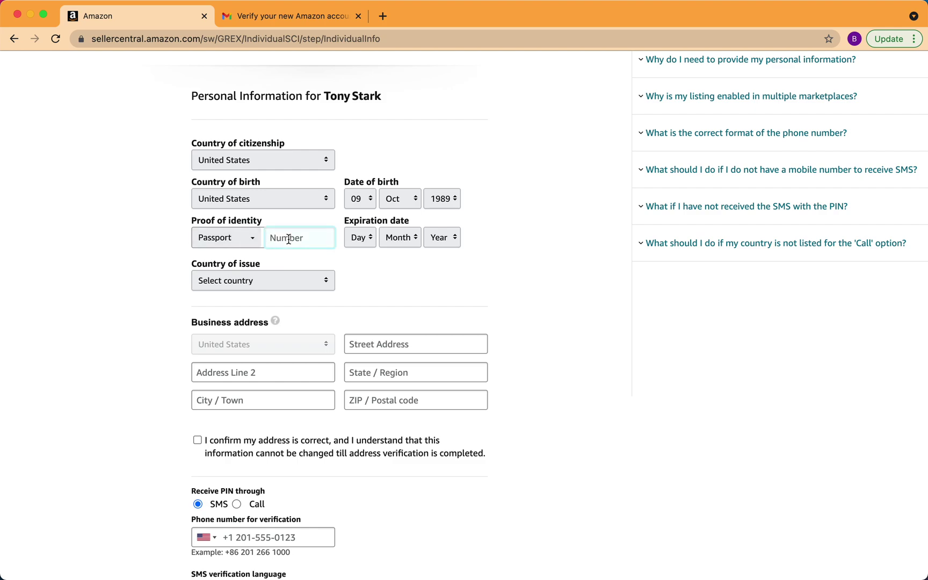
pyautogui.write('ABC1234')
pyautogui.click(359, 238)
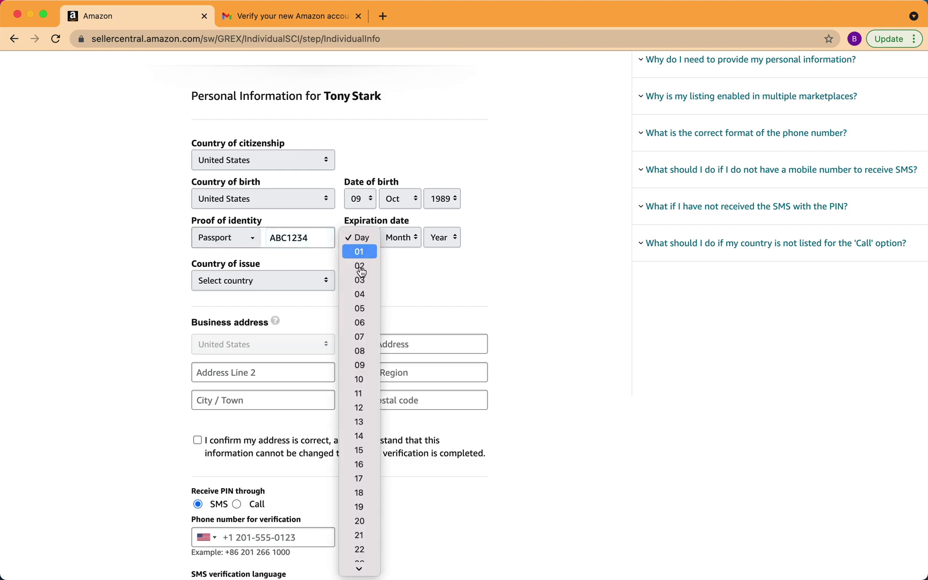
pyautogui.click(350, 394)
pyautogui.click(414, 238)
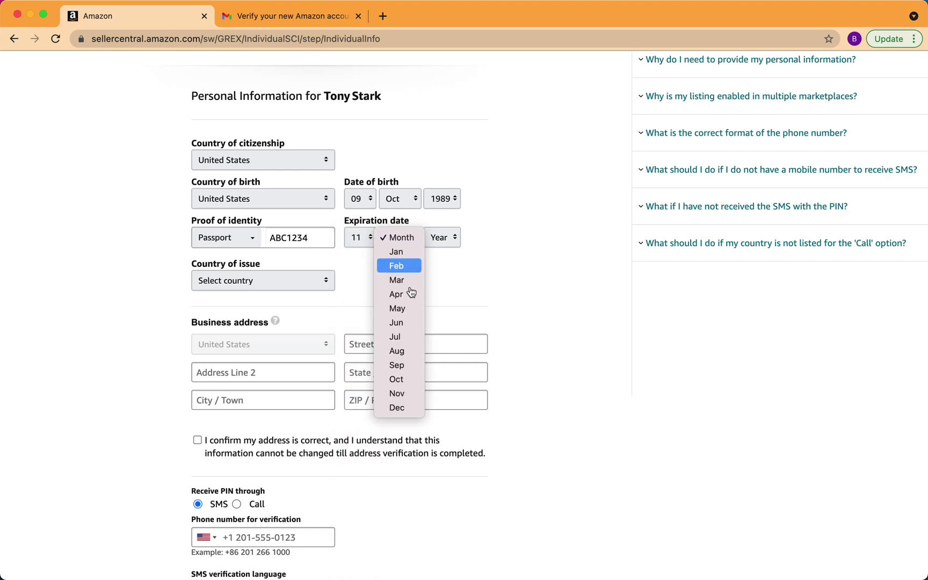
pyautogui.click(404, 355)
pyautogui.click(446, 238)
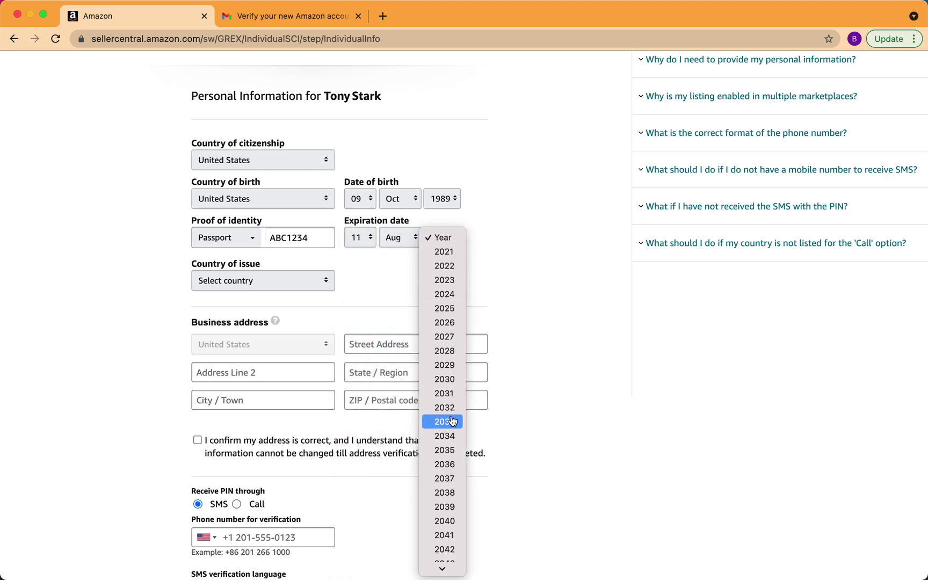
pyautogui.click(447, 322)
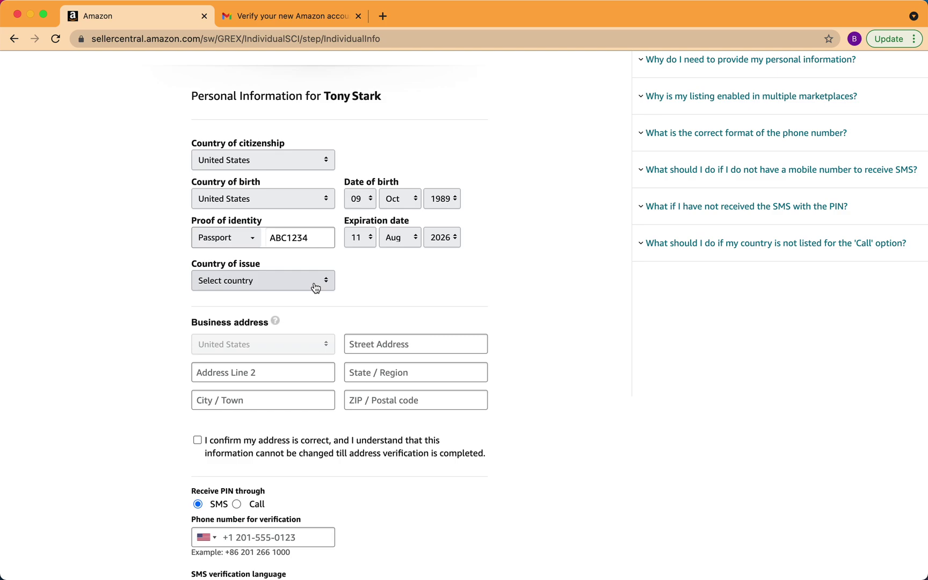
# Set the passport's country of issue to United States.
pyautogui.click(315, 287)
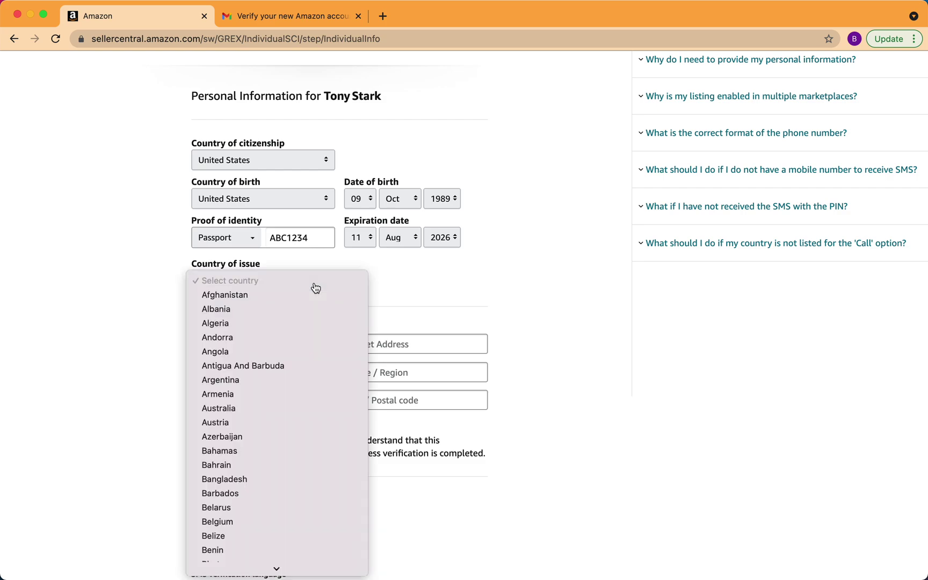
pyautogui.write('uz')
pyautogui.press('Up')
pyautogui.press('Up')
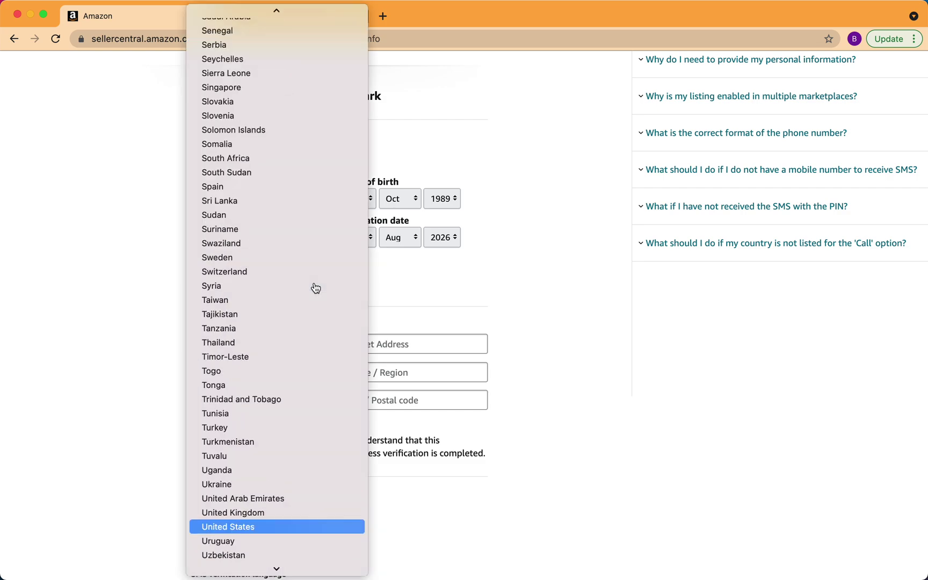
pyautogui.press('Return')
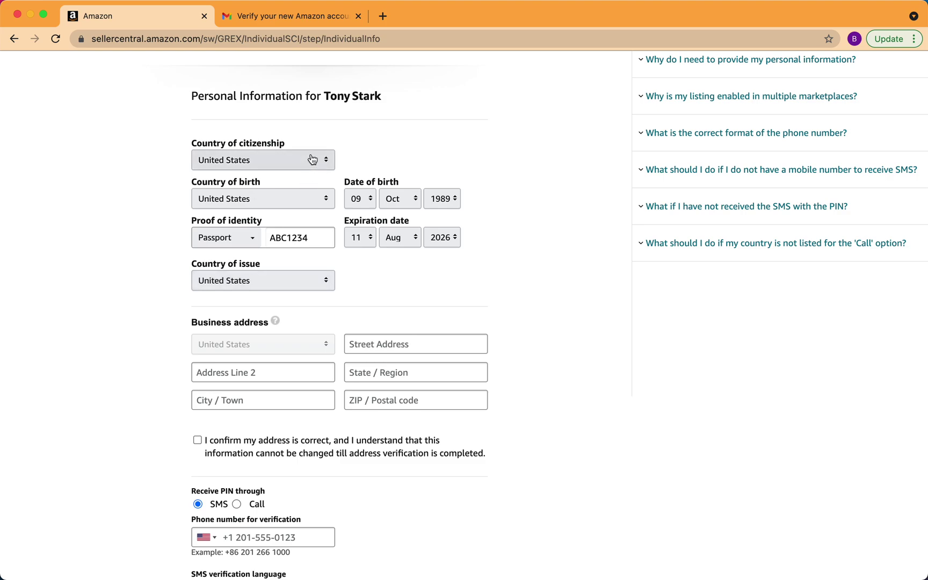
pyautogui.scroll(-2, 313, 250)
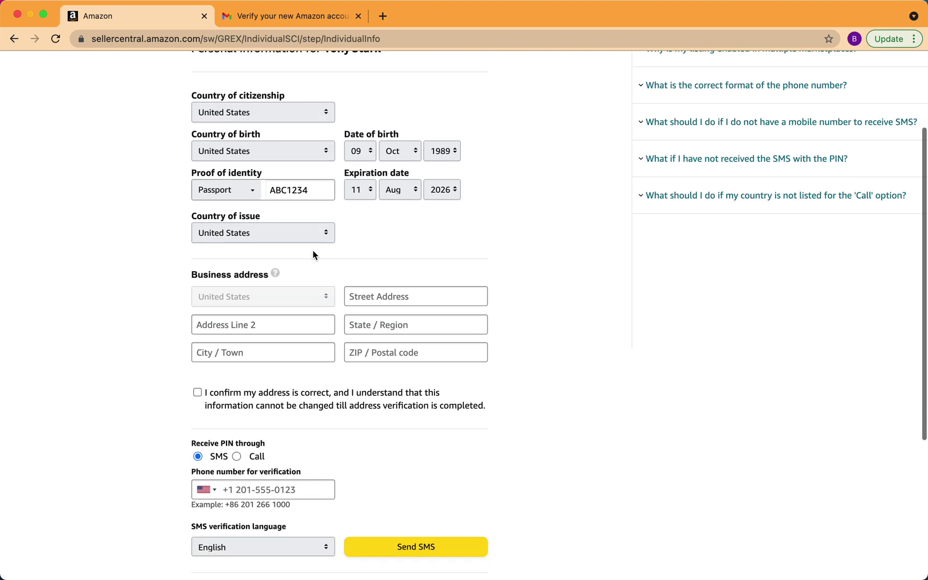
# Enter the business street address, state, city and ZIP code.
pyautogui.click(395, 299)
pyautogui.write('1')
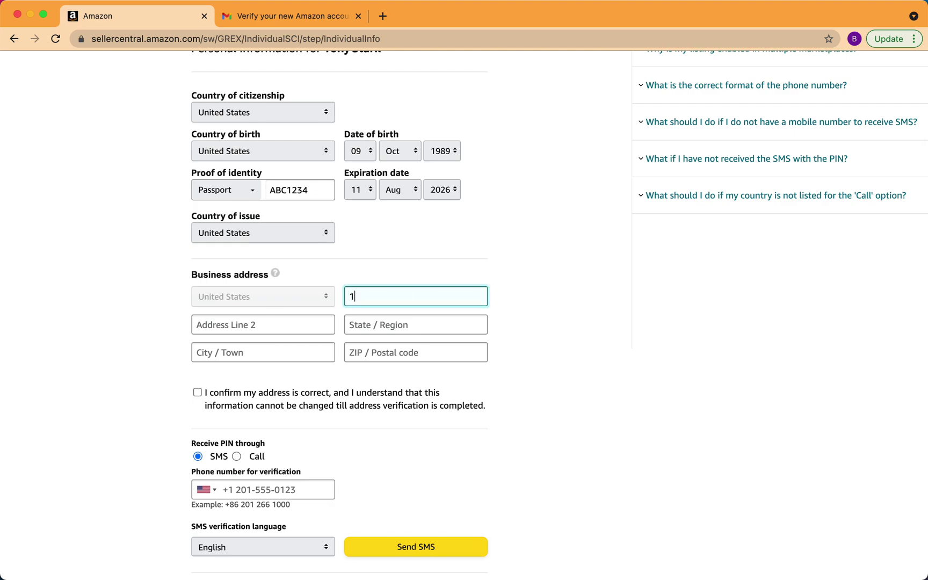
pyautogui.write('23 main str')
pyautogui.press('Tab')
pyautogui.click(376, 324)
pyautogui.write('texas')
pyautogui.click(263, 353)
pyautogui.write('Dallas')
pyautogui.press('Tab')
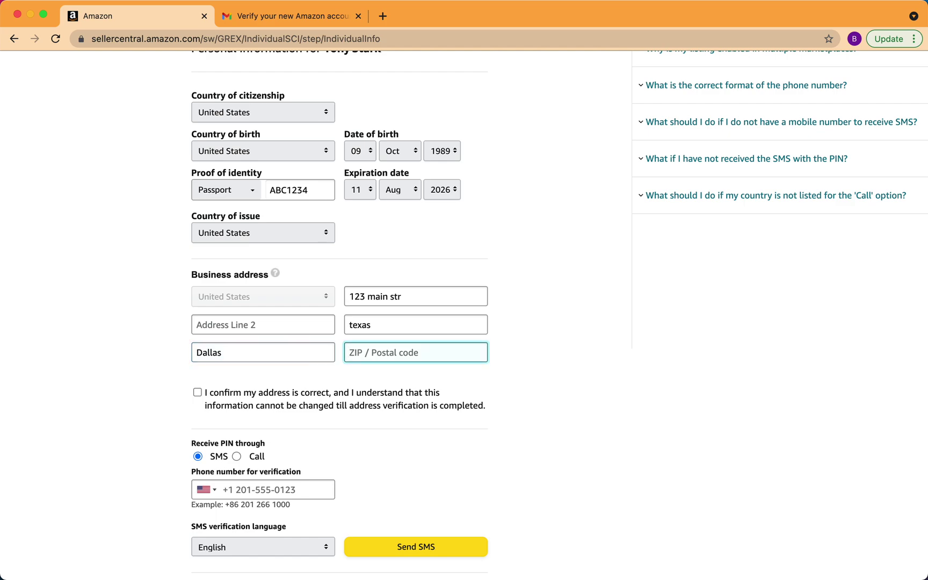
pyautogui.write('75002')
# Tick the checkbox confirming the business address is correct.
pyautogui.press('Tab')
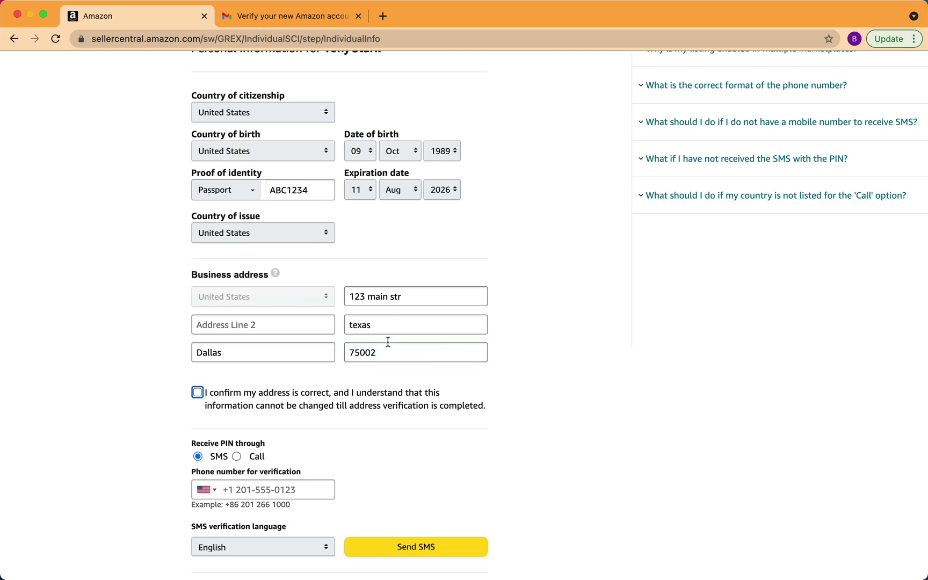
pyautogui.scroll(-3, 387, 340)
pyautogui.click(198, 311)
pyautogui.scroll(-2, 409, 311)
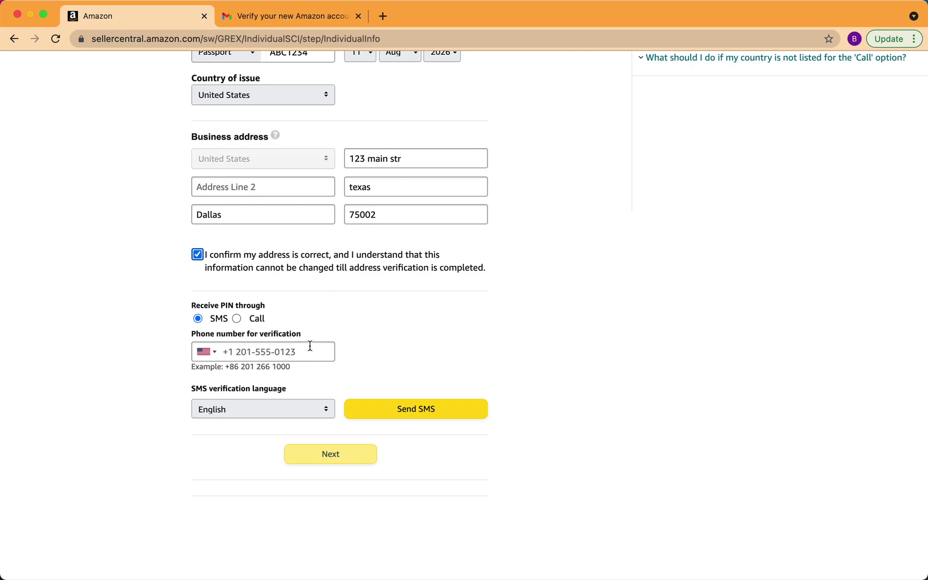
# Enter the verification phone number, keeping the default country code.
pyautogui.click(210, 353)
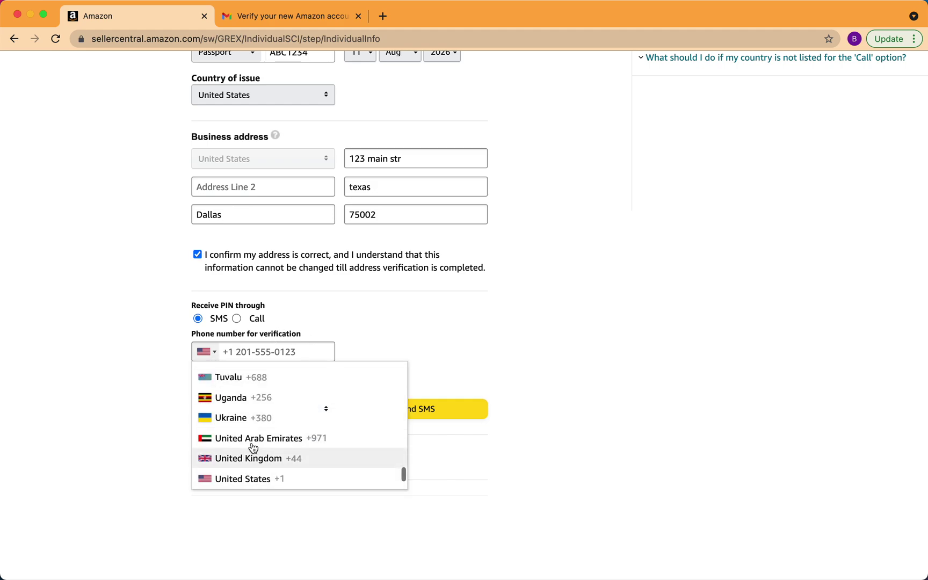
pyautogui.click(580, 321)
pyautogui.click(293, 353)
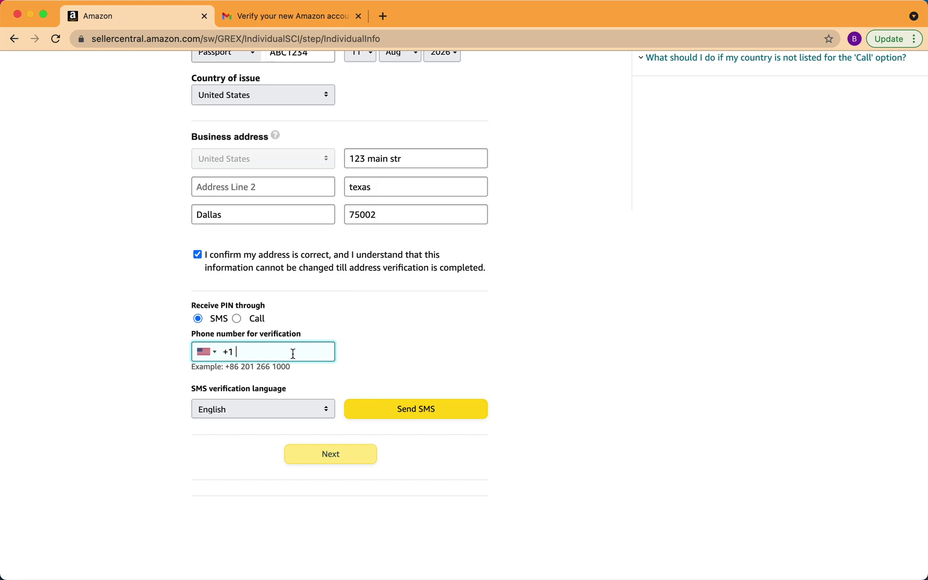
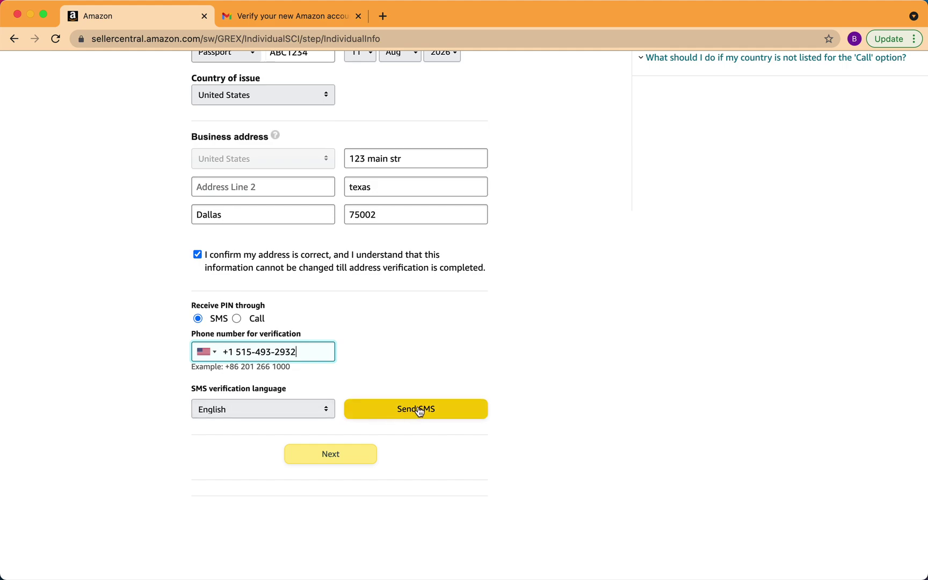
# Request a PIN by text message and submit the received one-time code.
pyautogui.click(419, 409)
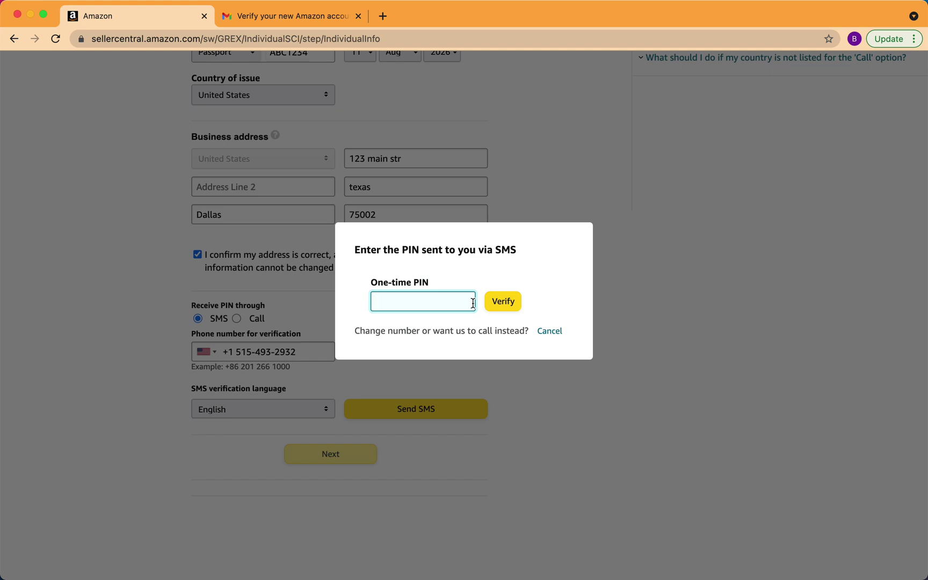
pyautogui.press('Return')
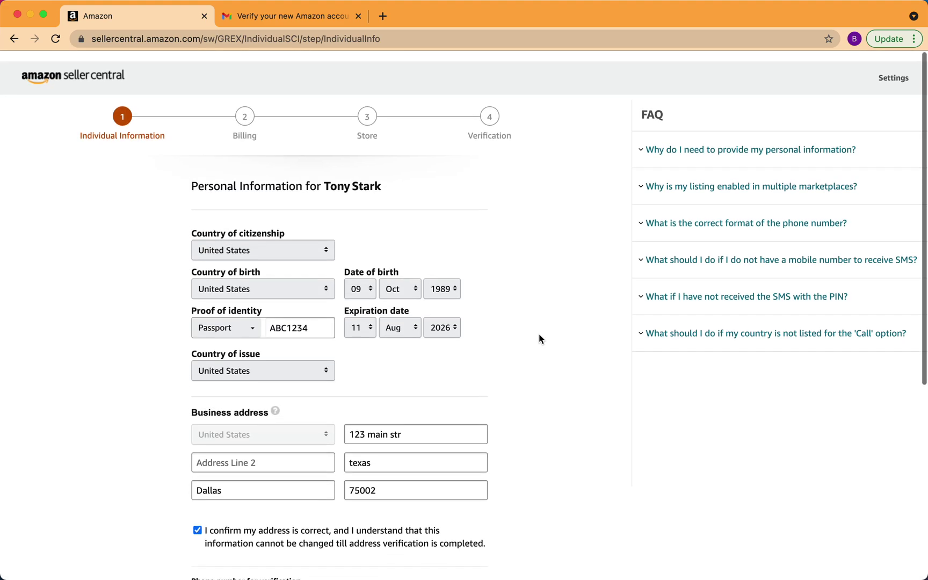
# Submit the personal info, pick the suggested business address, confirm it and continue.
pyautogui.click(352, 365)
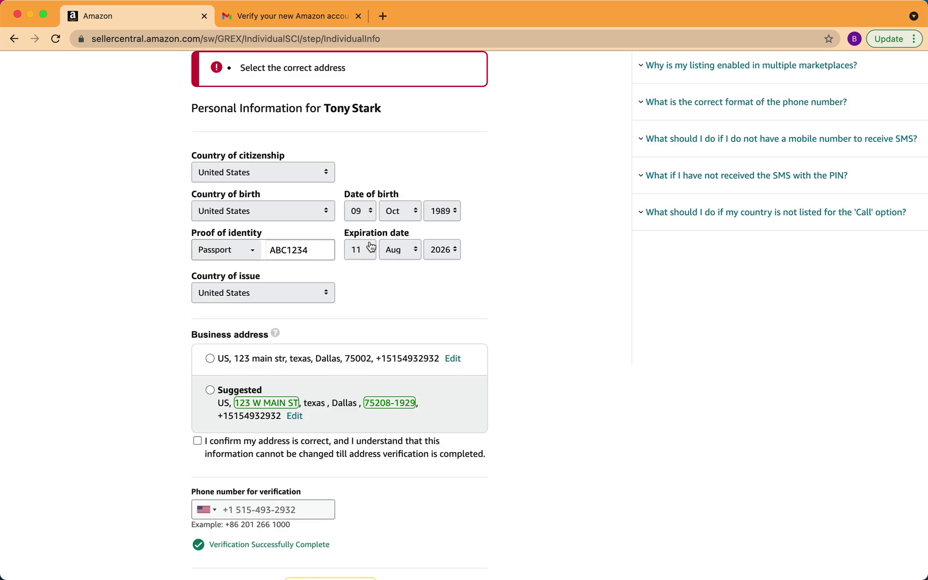
pyautogui.scroll(-4, 365, 170)
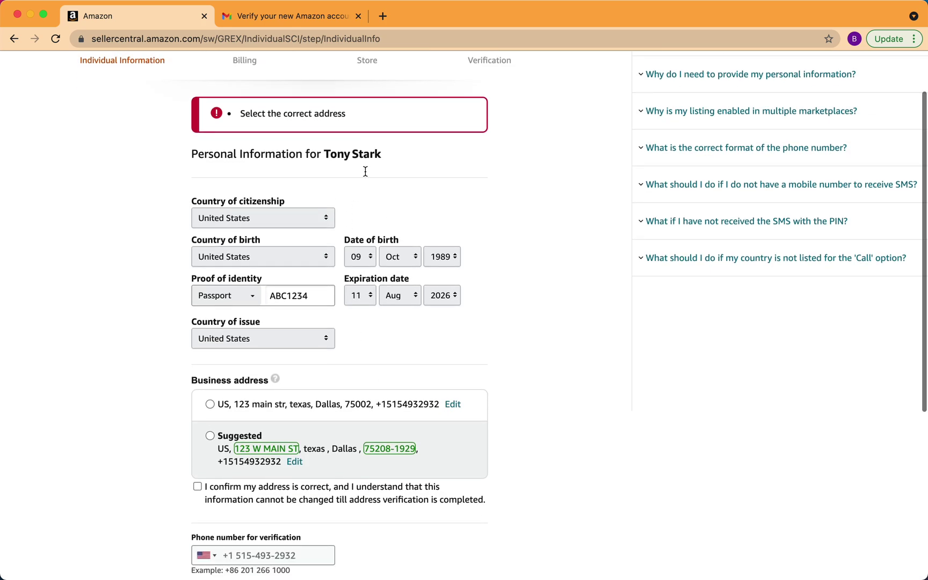
pyautogui.click(210, 277)
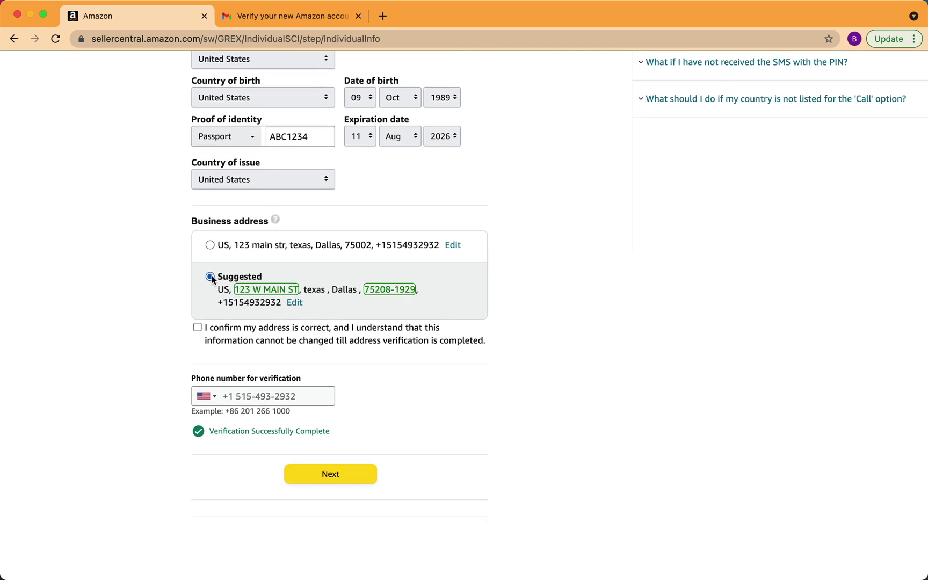
pyautogui.click(198, 328)
pyautogui.click(327, 476)
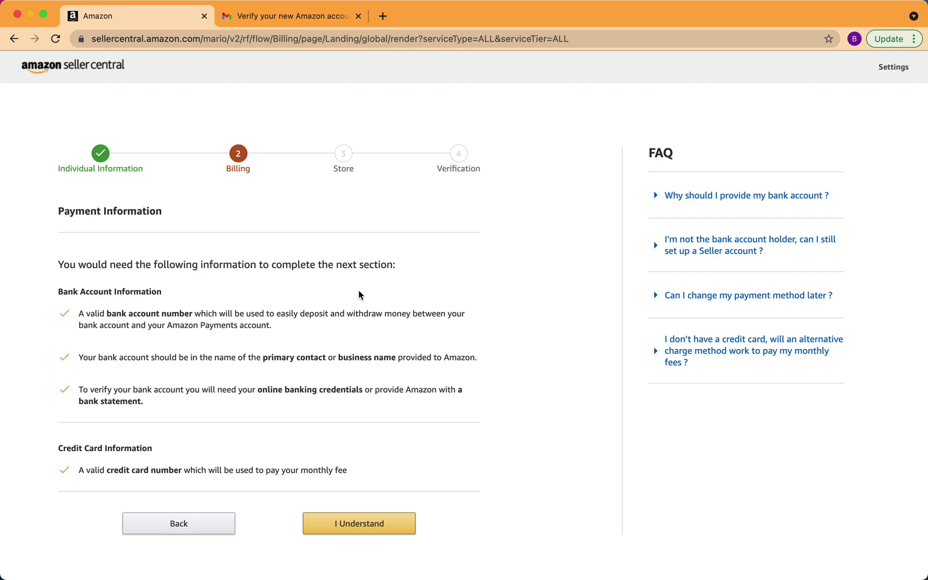
# Acknowledge the payment requirements and pick JPMorgan Chase as the financial institution.
pyautogui.click(360, 519)
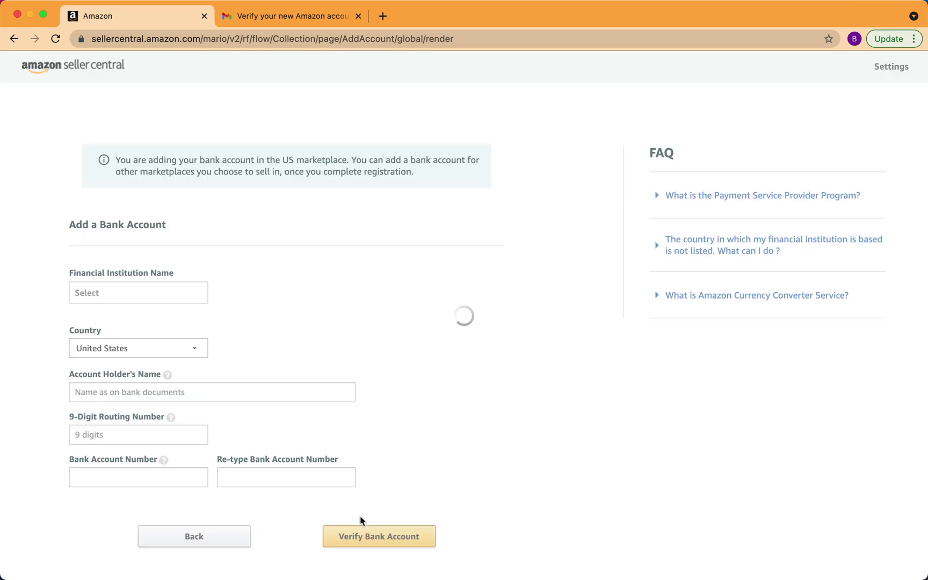
pyautogui.click(151, 363)
pyautogui.scroll(-2, 151, 367)
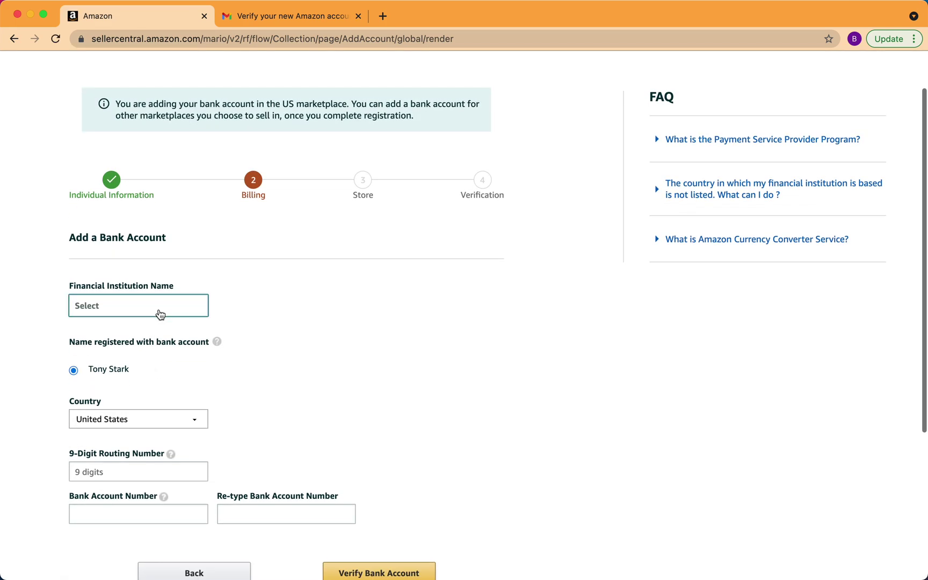
pyautogui.click(160, 311)
pyautogui.scroll(-2, 162, 309)
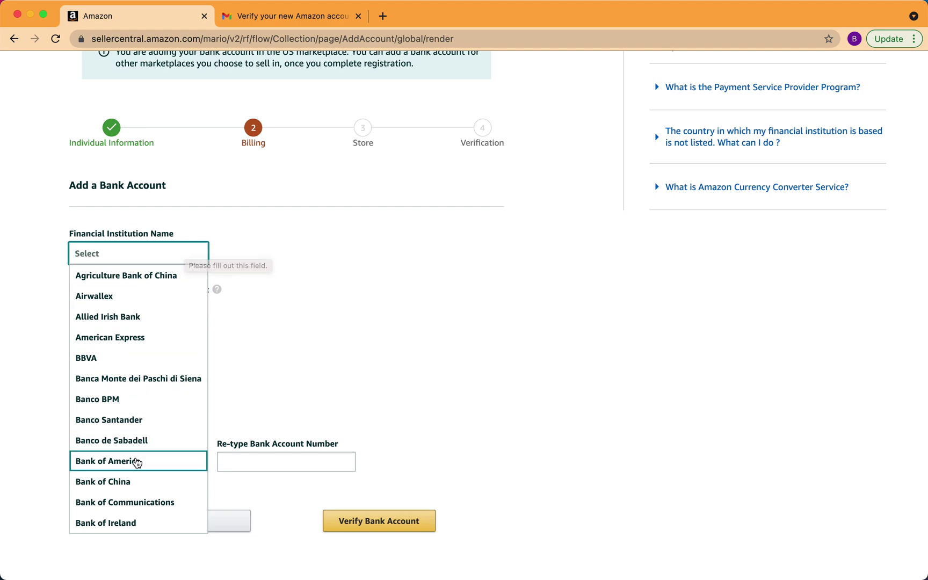
pyautogui.scroll(-6, 135, 462)
pyautogui.scroll(-20, 137, 462)
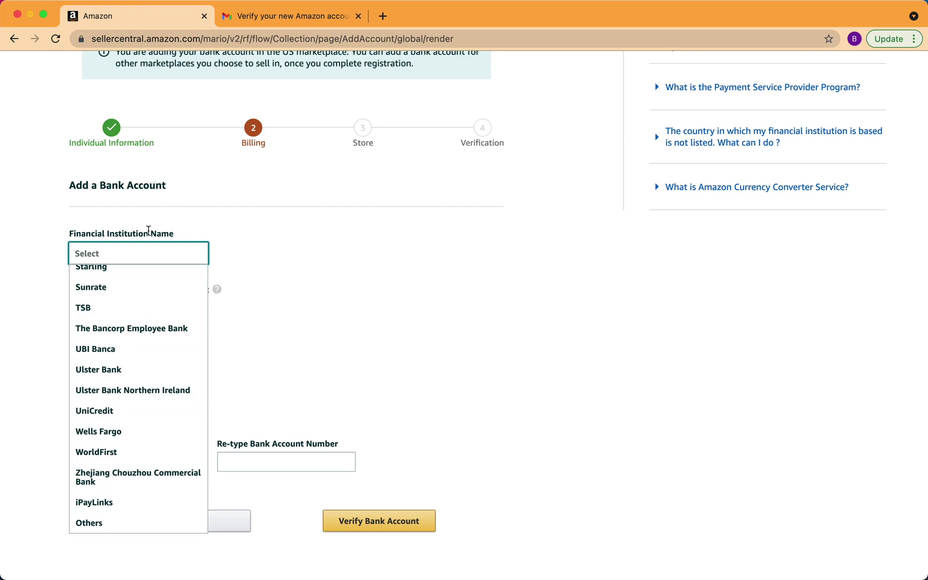
pyautogui.write('chase')
pyautogui.click(122, 280)
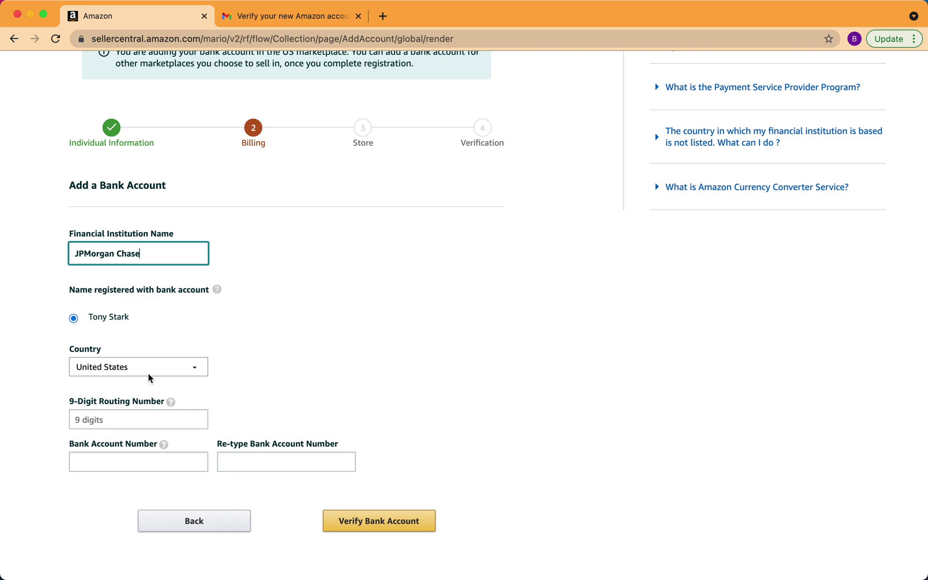
# Enter a routing number and the bank account number in both account number fields.
pyautogui.click(129, 420)
pyautogui.write('12345678')
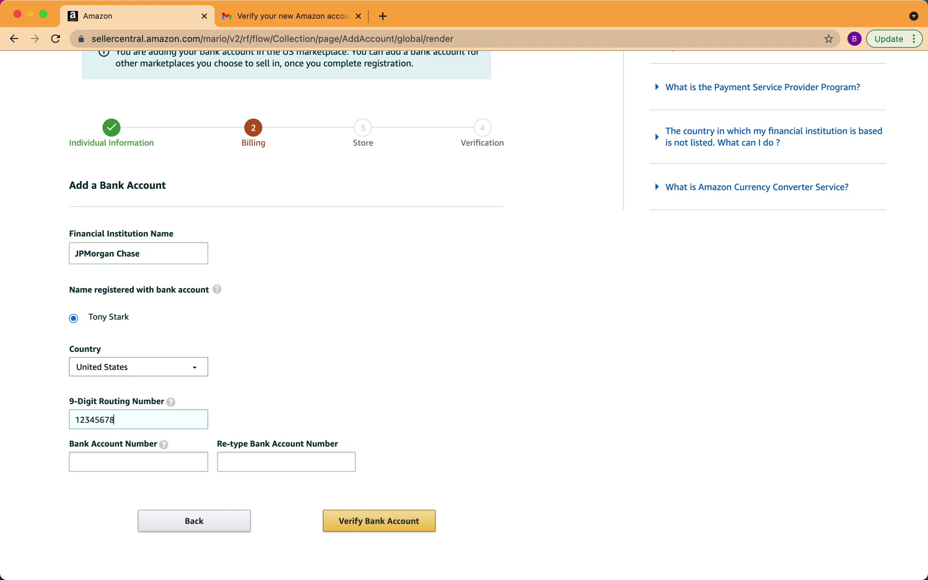
pyautogui.press('Tab')
pyautogui.hotkey('shift', 'Tab')
pyautogui.press('Right')
pyautogui.write('9')
pyautogui.press('Tab')
pyautogui.press('super+a')
pyautogui.press('super+c')
pyautogui.press('Tab')
pyautogui.press('super+v')
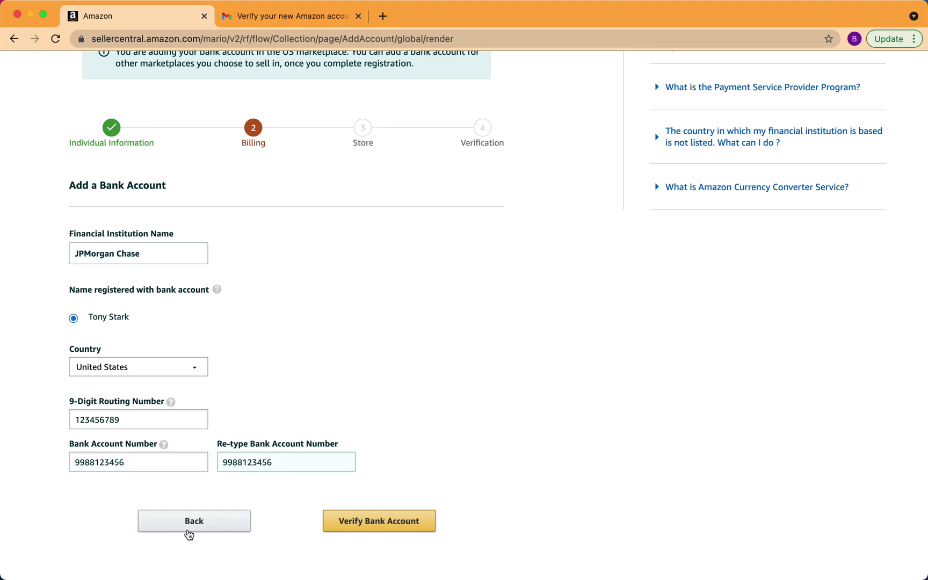
# Submit the bank details for verification, retrying with two different routing numbers.
pyautogui.click(395, 521)
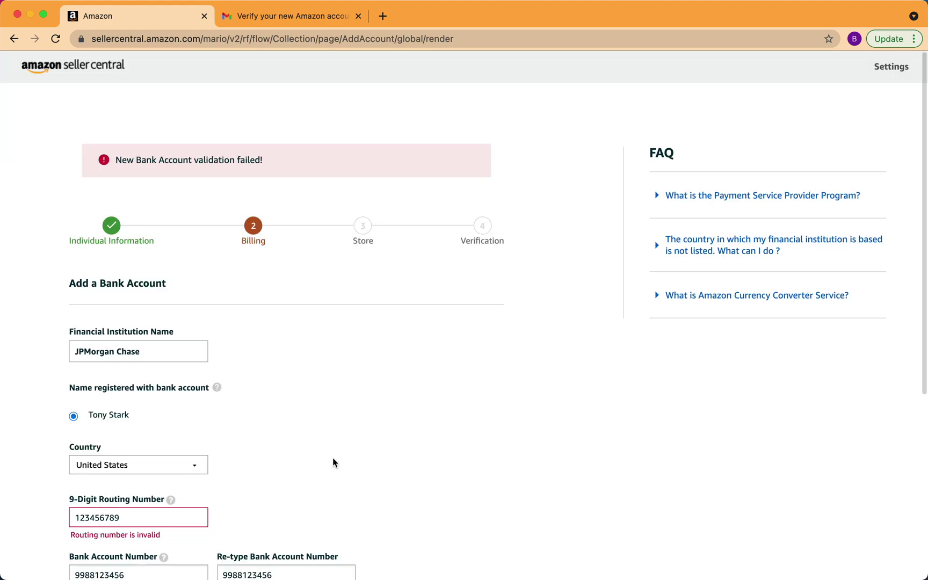
pyautogui.scroll(-3, 322, 462)
pyautogui.click(184, 444)
pyautogui.press('super+a')
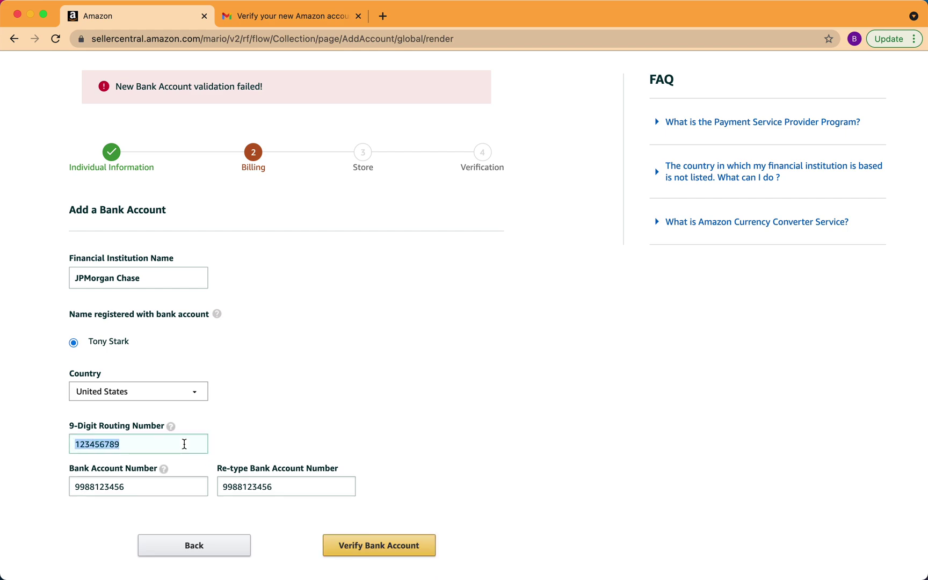
pyautogui.write('09776234')
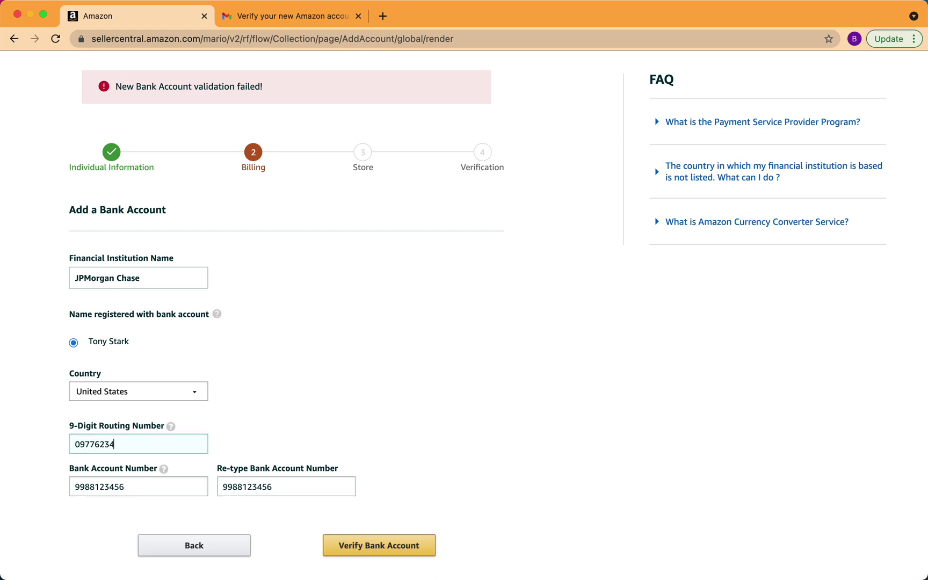
pyautogui.click(382, 546)
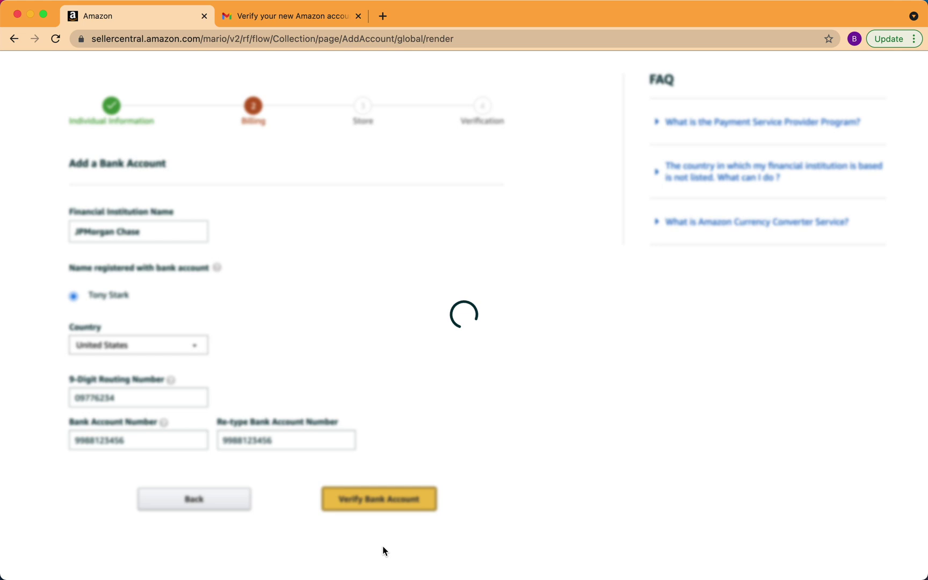
pyautogui.click(155, 519)
pyautogui.write('3')
pyautogui.scroll(-3, 306, 469)
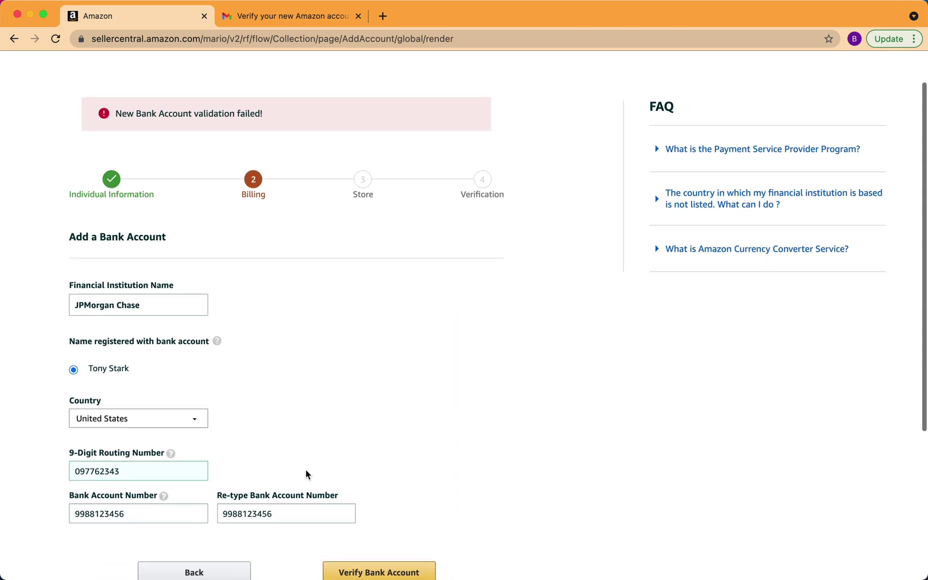
pyautogui.click(390, 501)
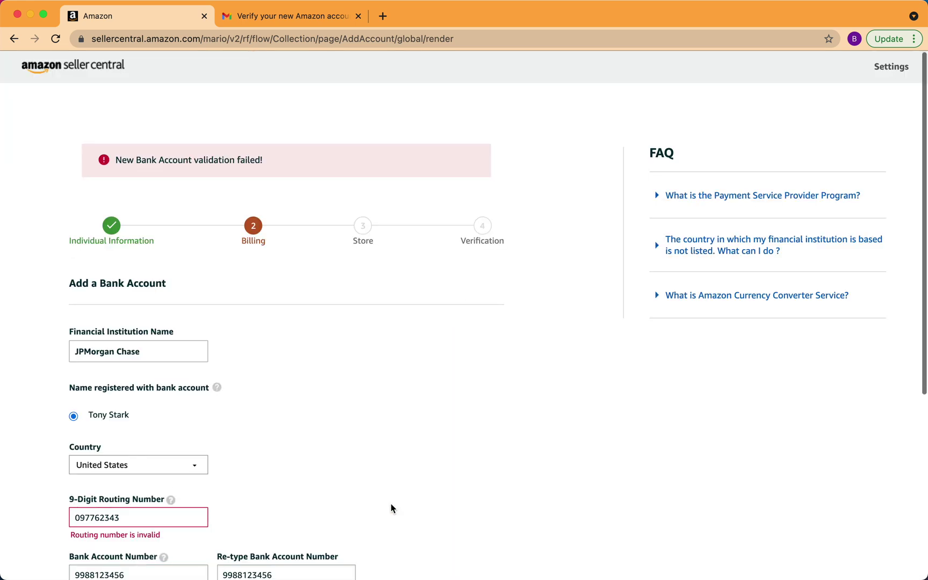
# Clear the rejected routing number from the form.
pyautogui.doubleClick(159, 516)
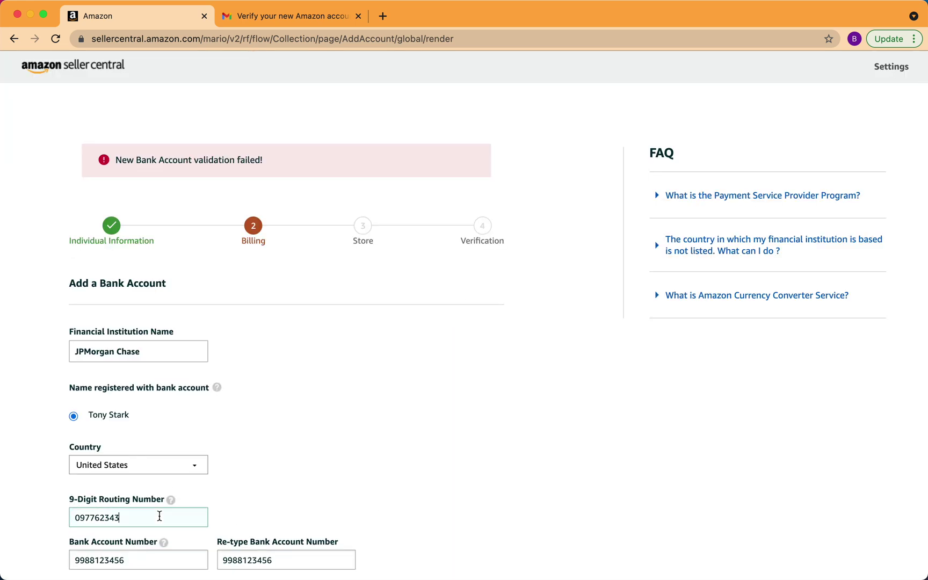
pyautogui.press('BackSpace')
pyautogui.click(383, 16)
# Search Google for Wells Fargo's routing number, select 111900659, and return to the bank form.
pyautogui.write('routing number')
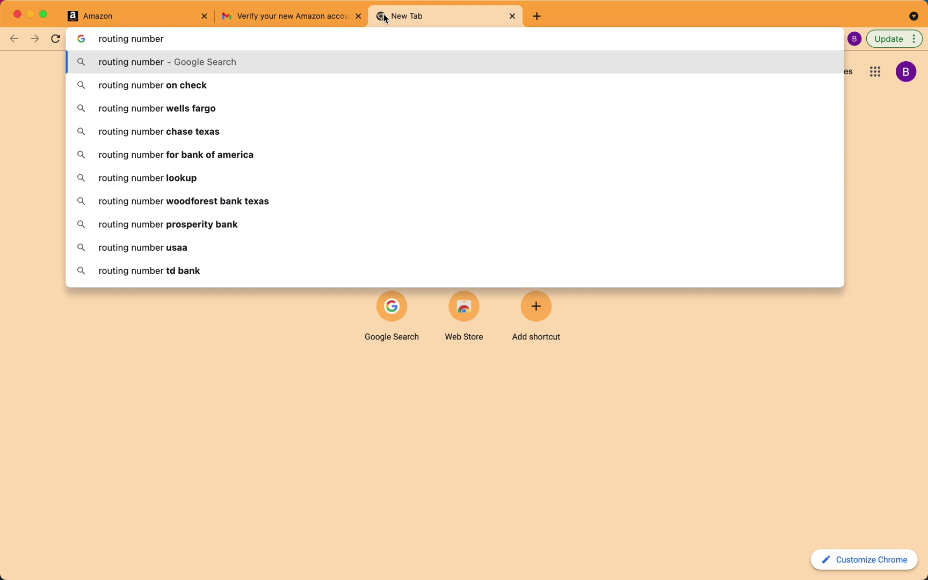
pyautogui.press('Down')
pyautogui.press('Down')
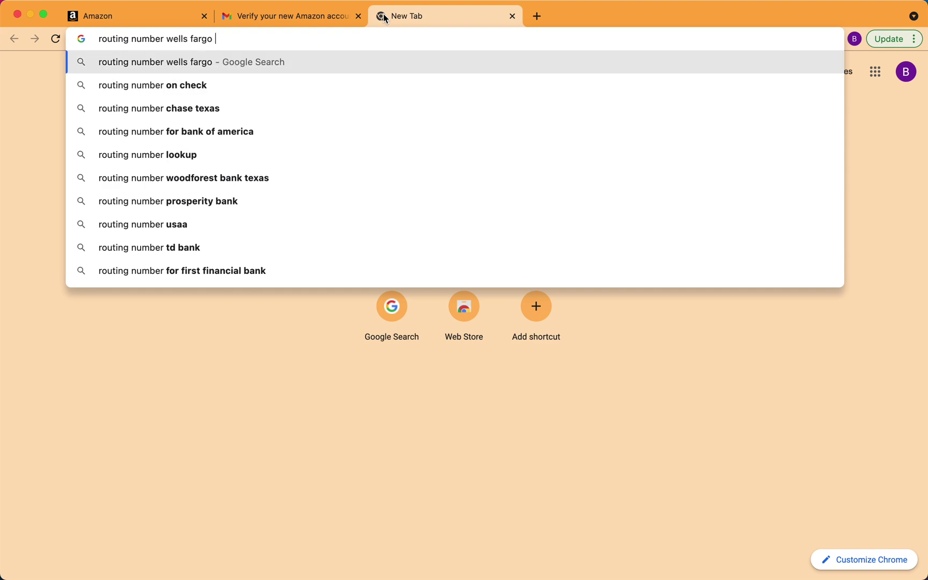
pyautogui.press('Return')
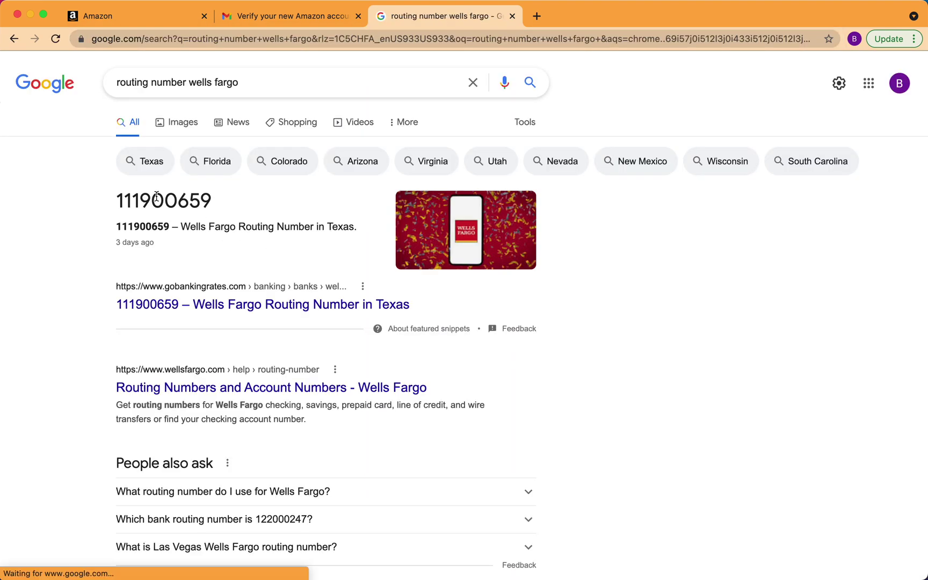
pyautogui.doubleClick(175, 207)
pyautogui.press('super+c')
pyautogui.click(148, 25)
pyautogui.click(157, 351)
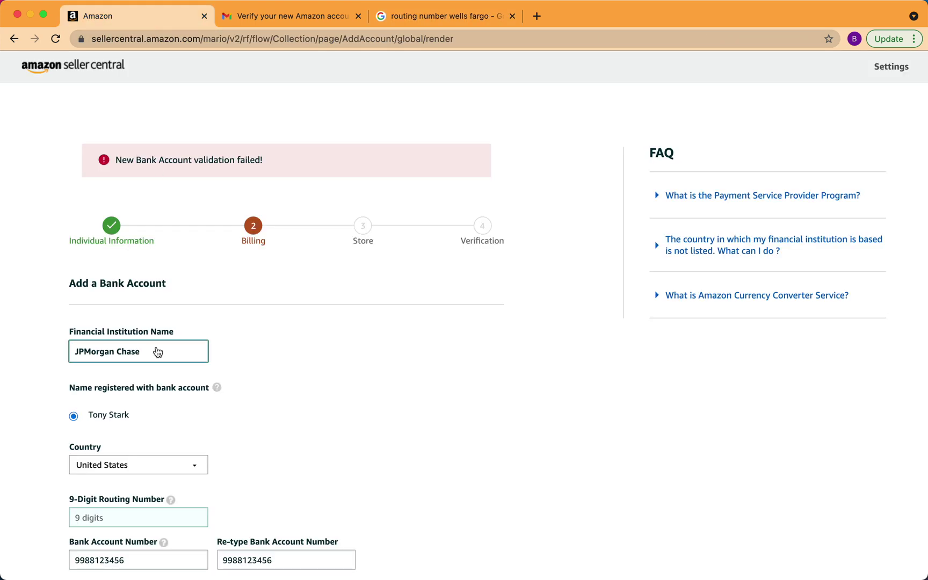
pyautogui.scroll(-2, 157, 350)
# Switch the bank to Wells Fargo with routing number 111900659, submit it, and close the search tab.
pyautogui.press('super+a')
pyautogui.write('wells')
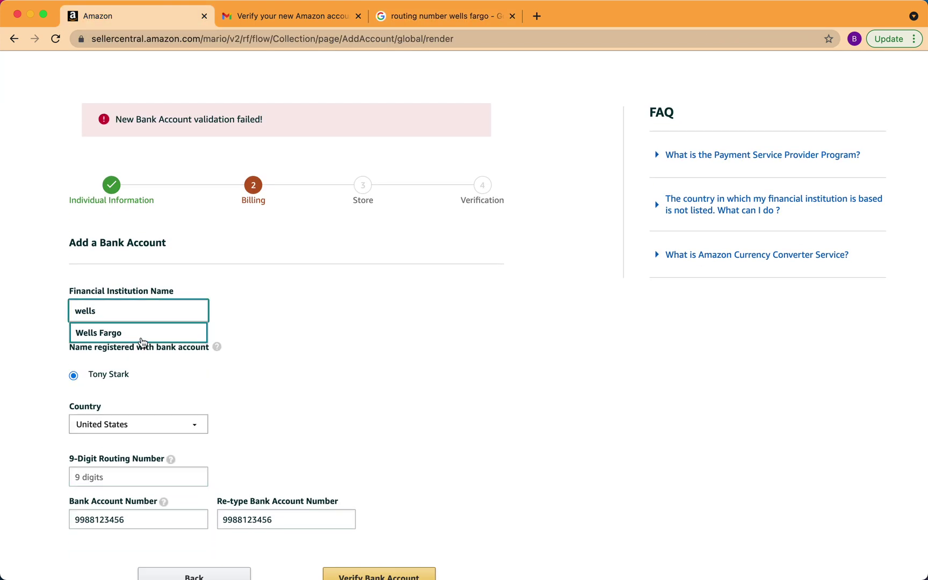
pyautogui.click(151, 341)
pyautogui.scroll(-5, 135, 333)
pyautogui.click(123, 324)
pyautogui.press('super+v')
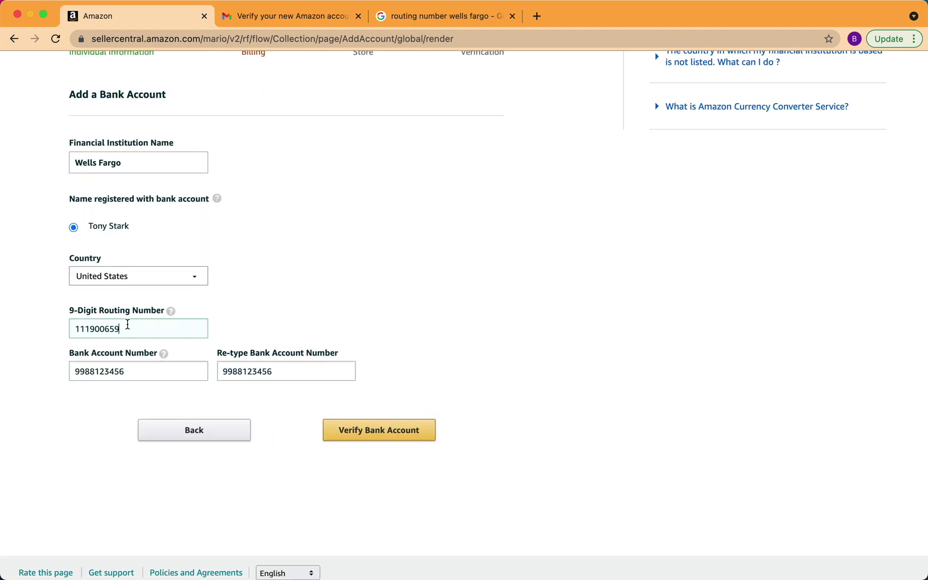
pyautogui.click(409, 430)
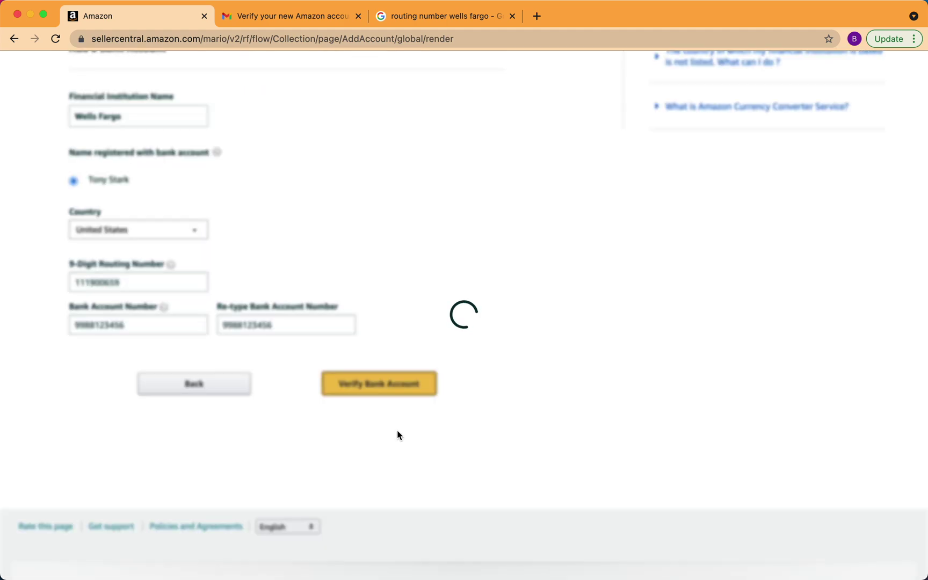
pyautogui.click(512, 16)
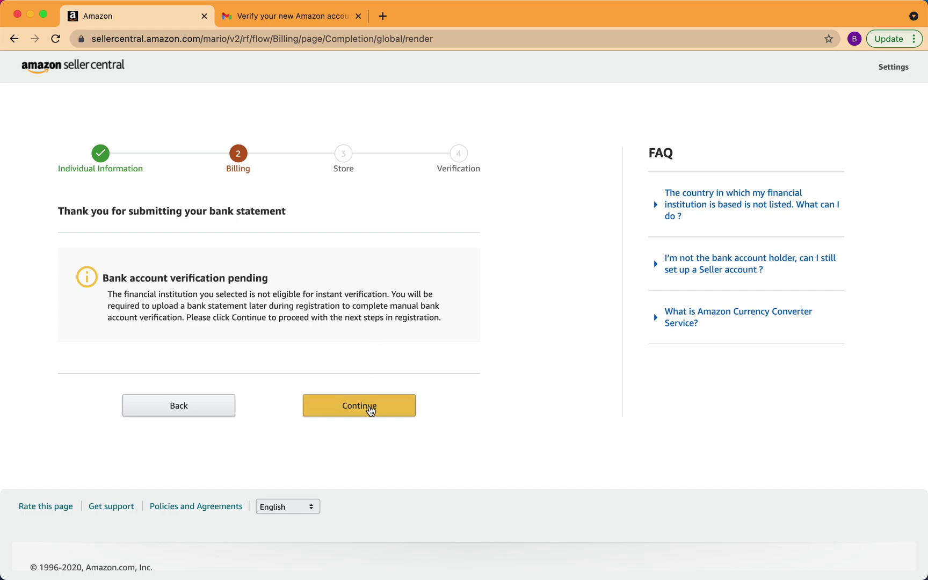
pyautogui.click(369, 411)
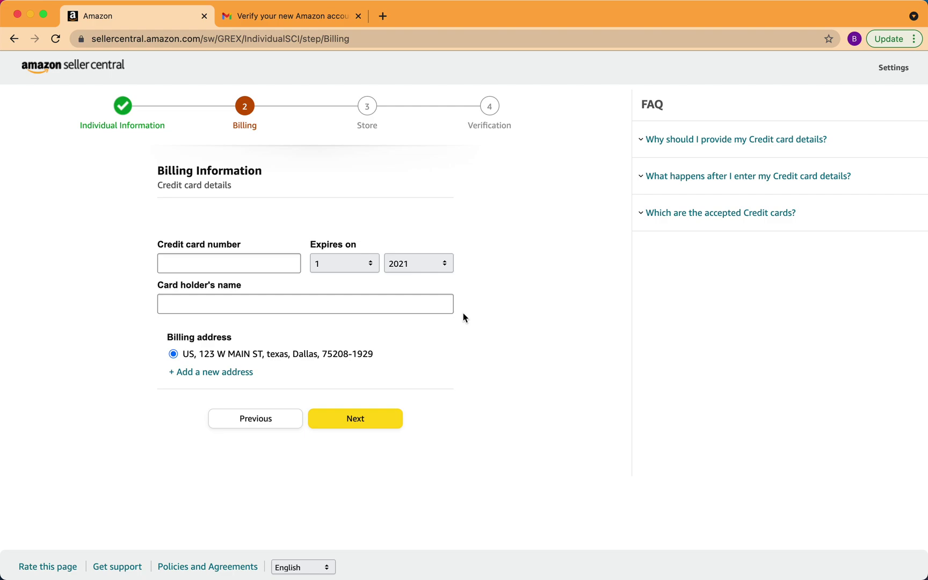
# Wait on the verification-pending page until the credit card Billing Information form appears.
pyautogui.moveTo(676, 5)
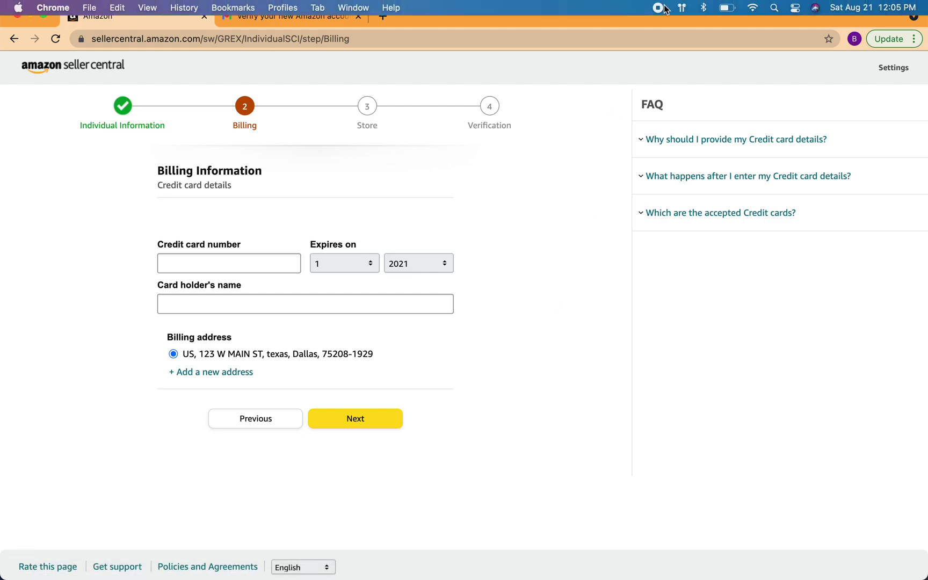